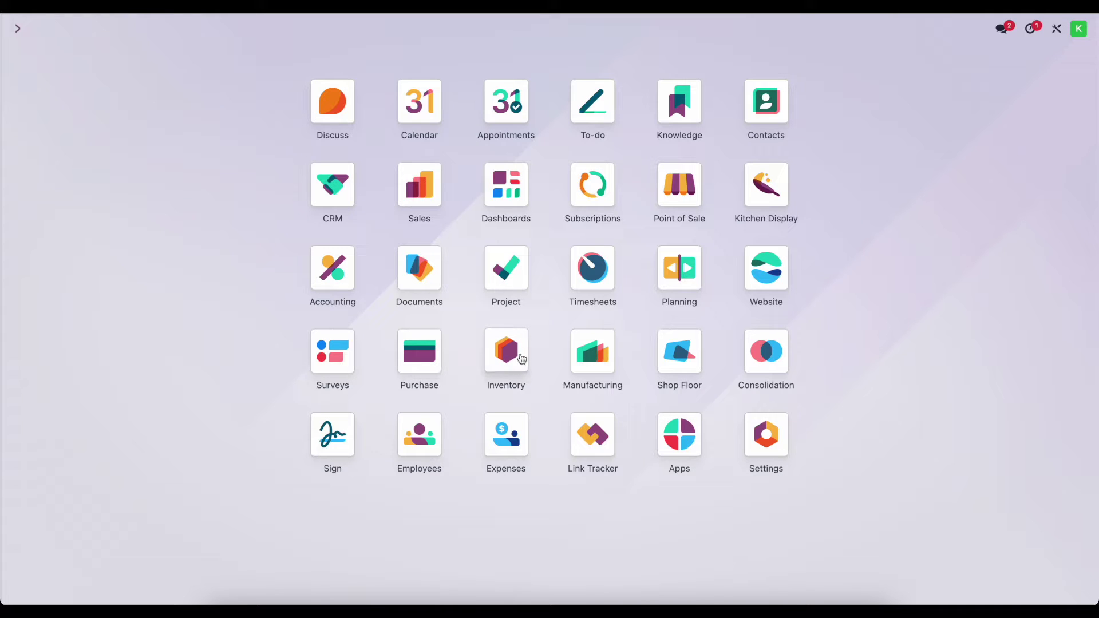
- Open the Manual Inventory Valuation product category to review its settings
left_click(326, 30)
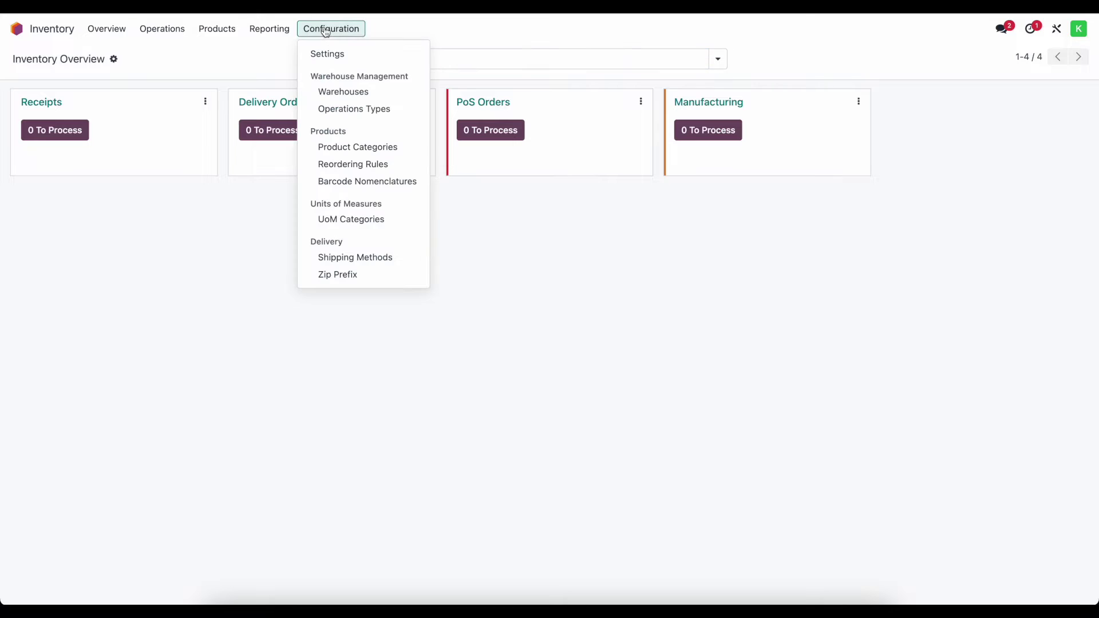
left_click(343, 154)
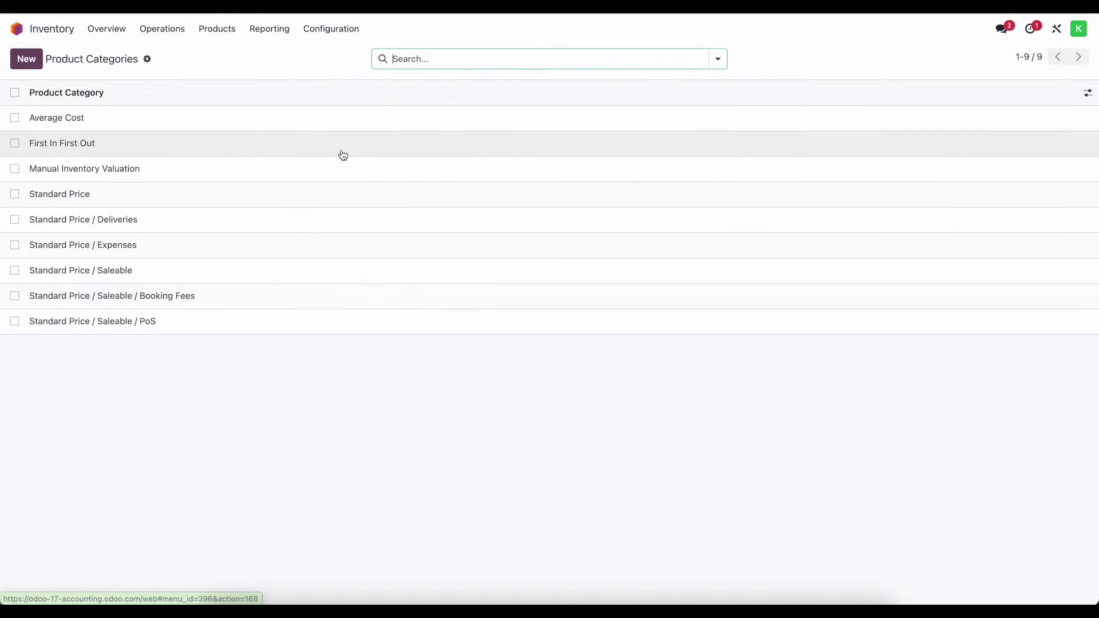
left_click(118, 176)
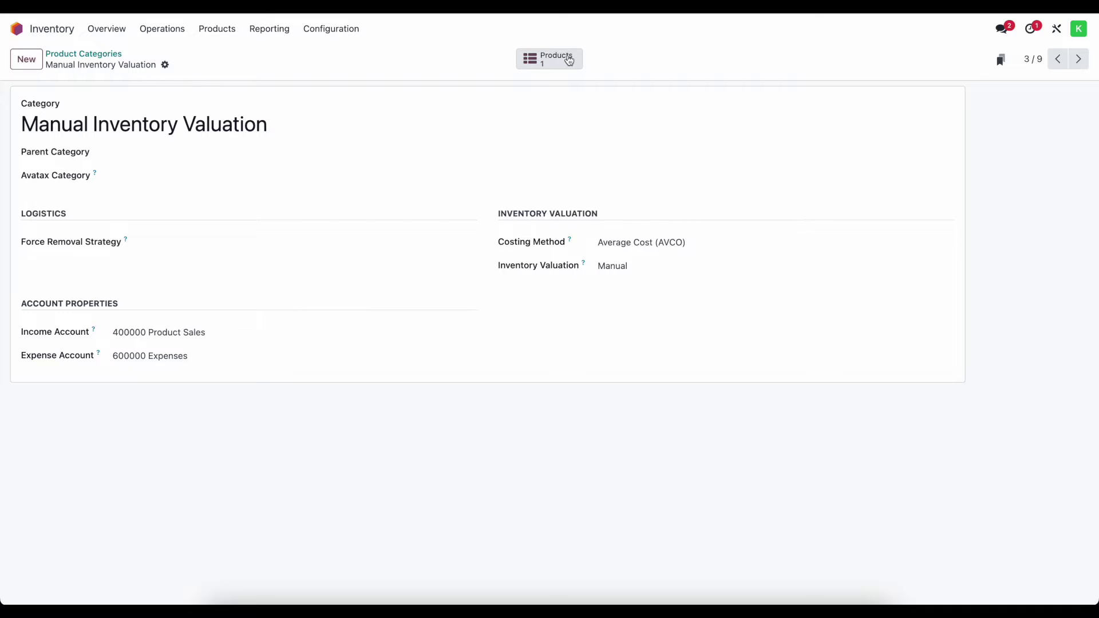
- Show the Stock Valuation report grouped by Product Category instead of Product, then return home
left_click(262, 31)
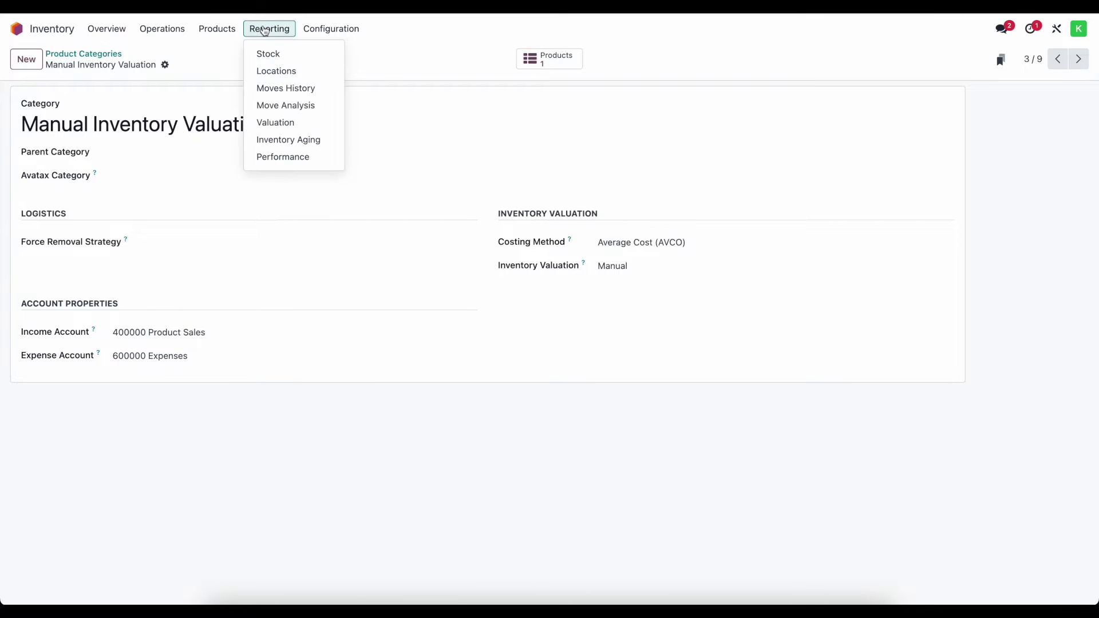
left_click(283, 121)
left_click(718, 59)
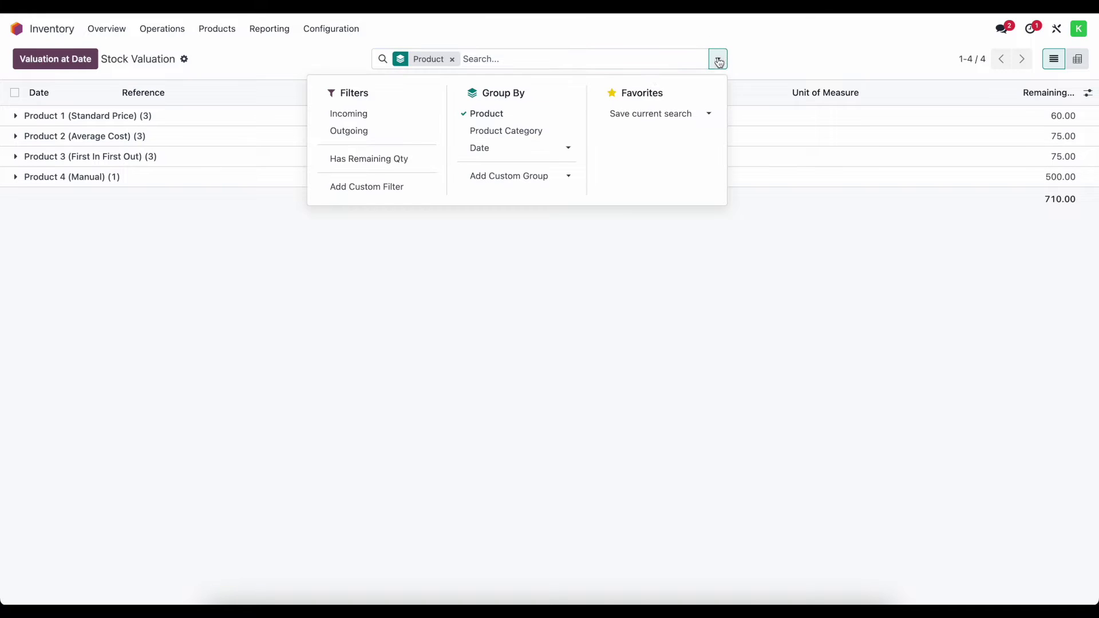
left_click(525, 130)
left_click(527, 119)
left_click(517, 44)
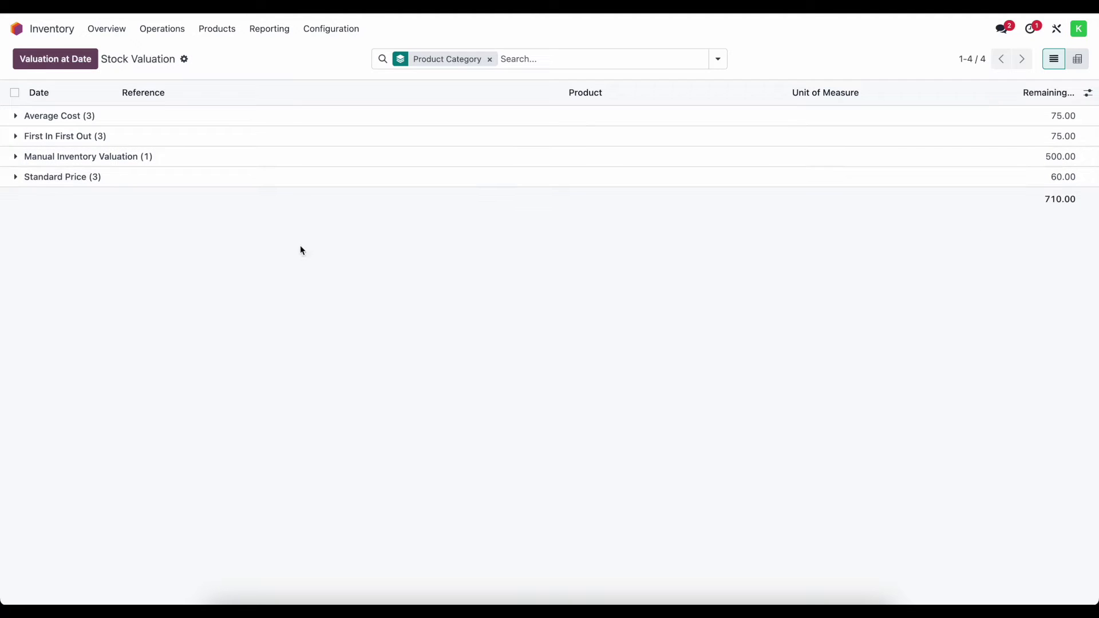
left_click(18, 30)
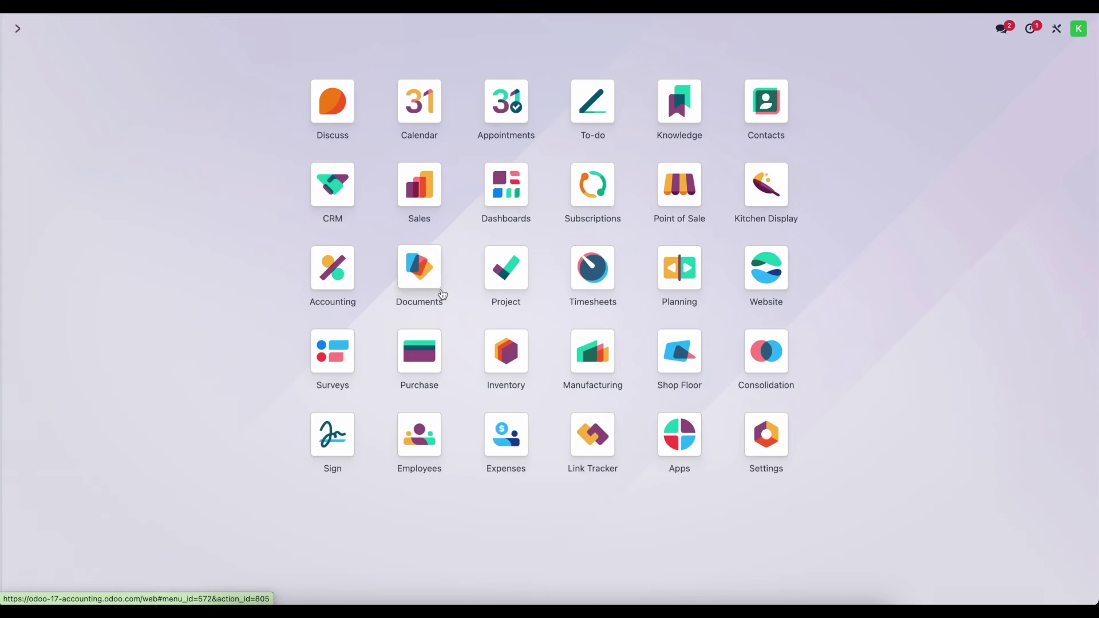
- In the Balance Sheet, highlight 110000 Stock Valuation (Manual) and its 500.00 balance, then return home
left_click(333, 268)
left_click(342, 29)
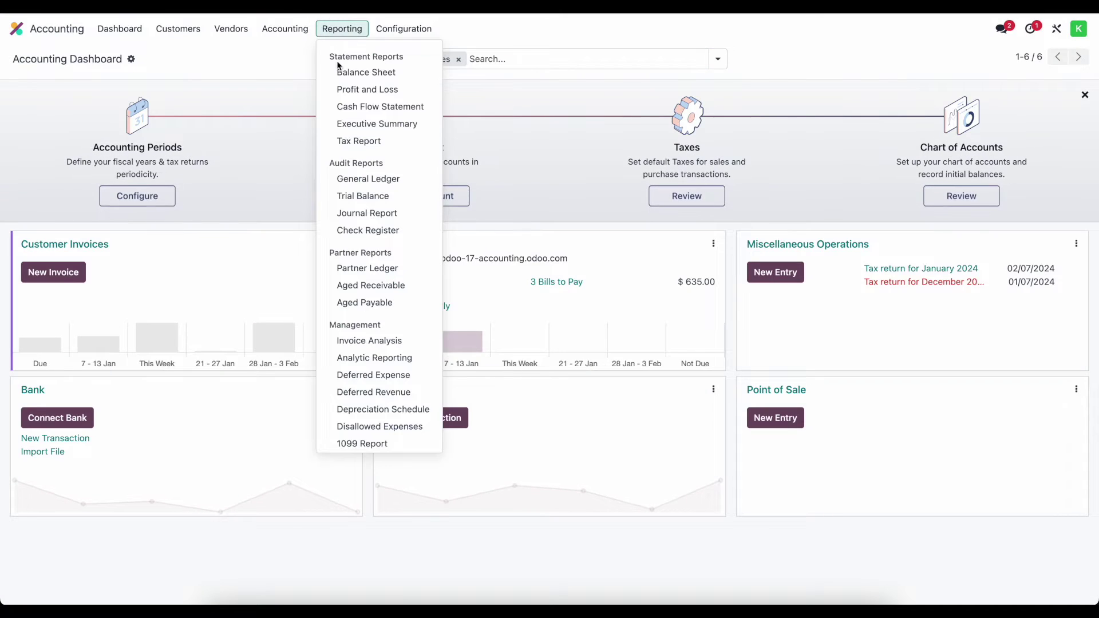
left_click(337, 73)
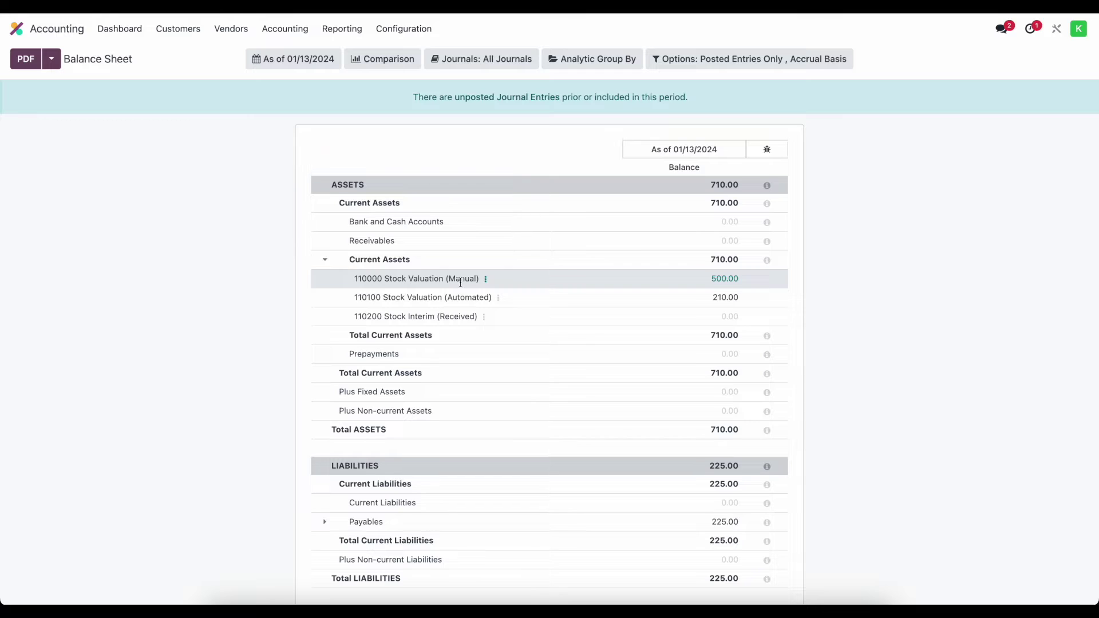
left_click_drag(374, 281, 469, 281)
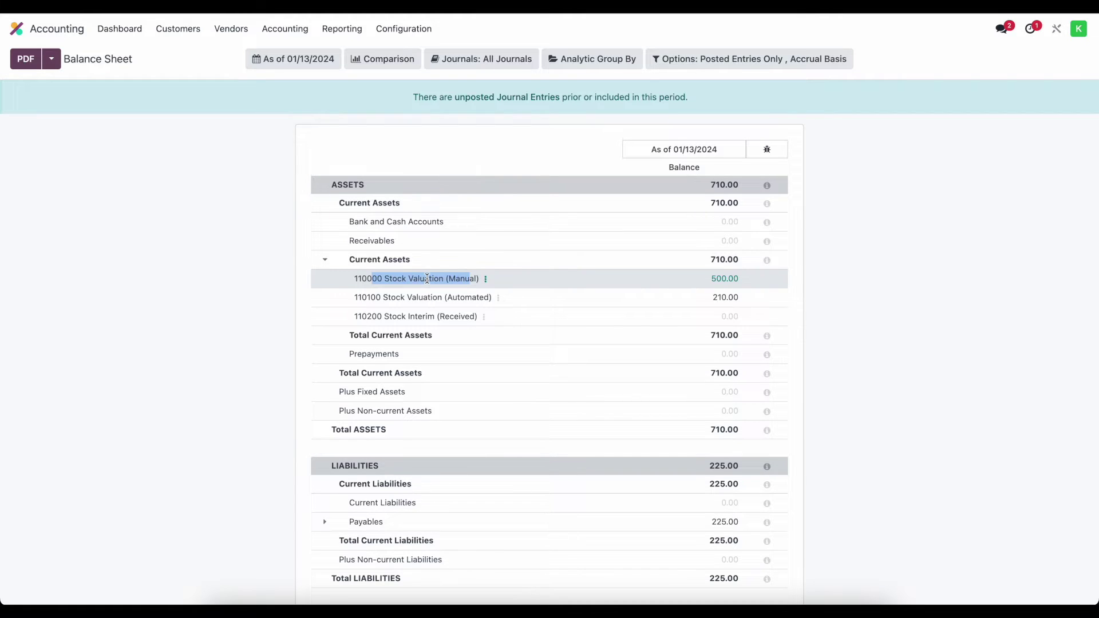
left_click_drag(708, 279, 744, 283)
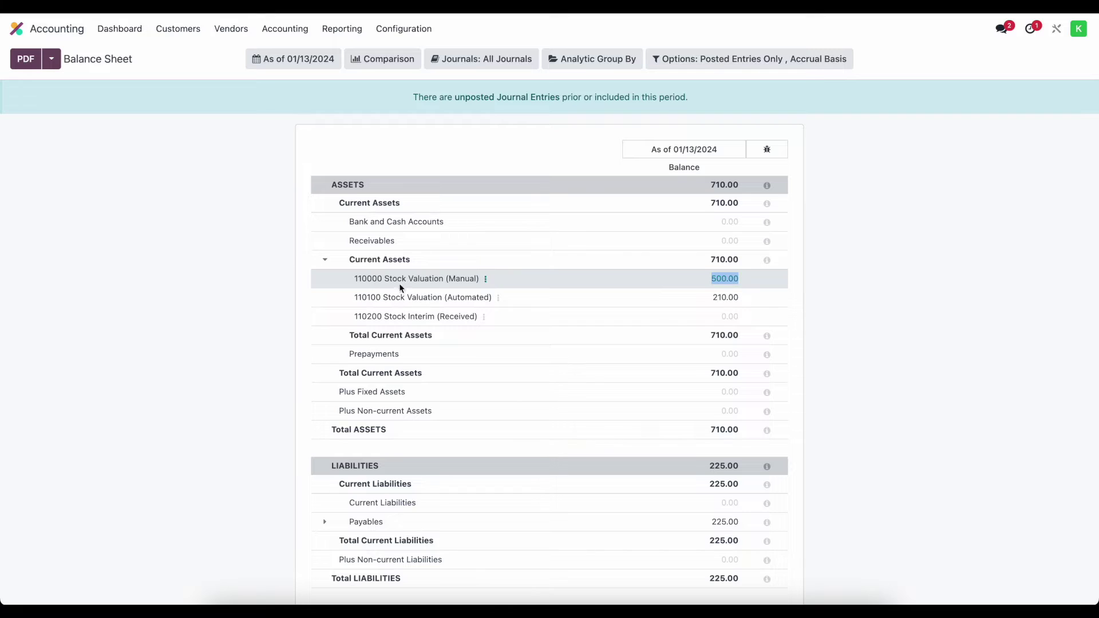
left_click(241, 257)
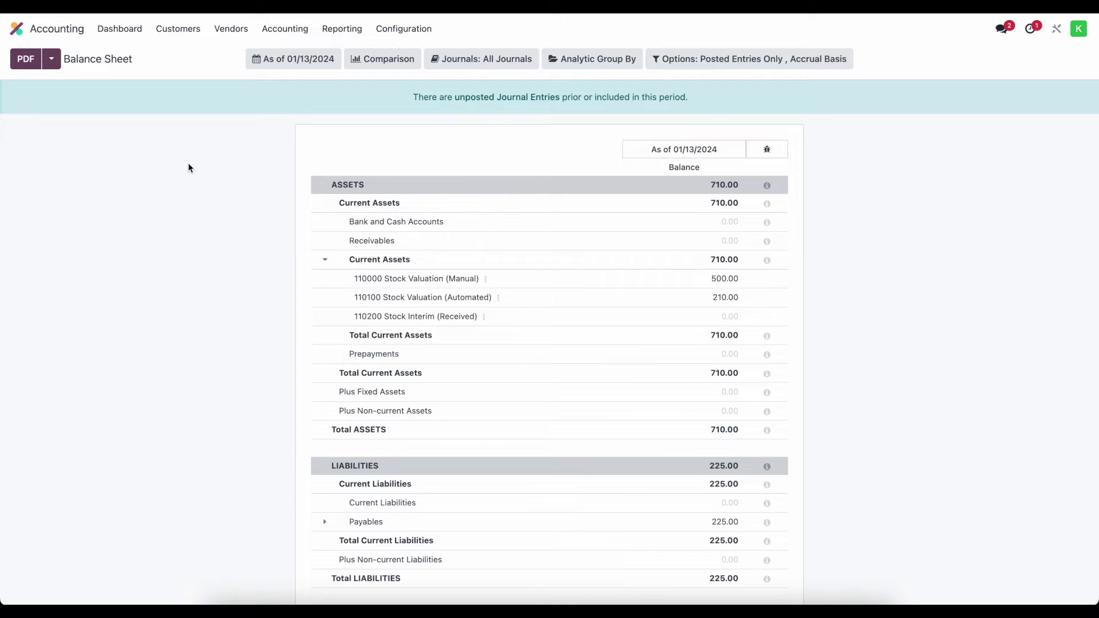
left_click(27, 29)
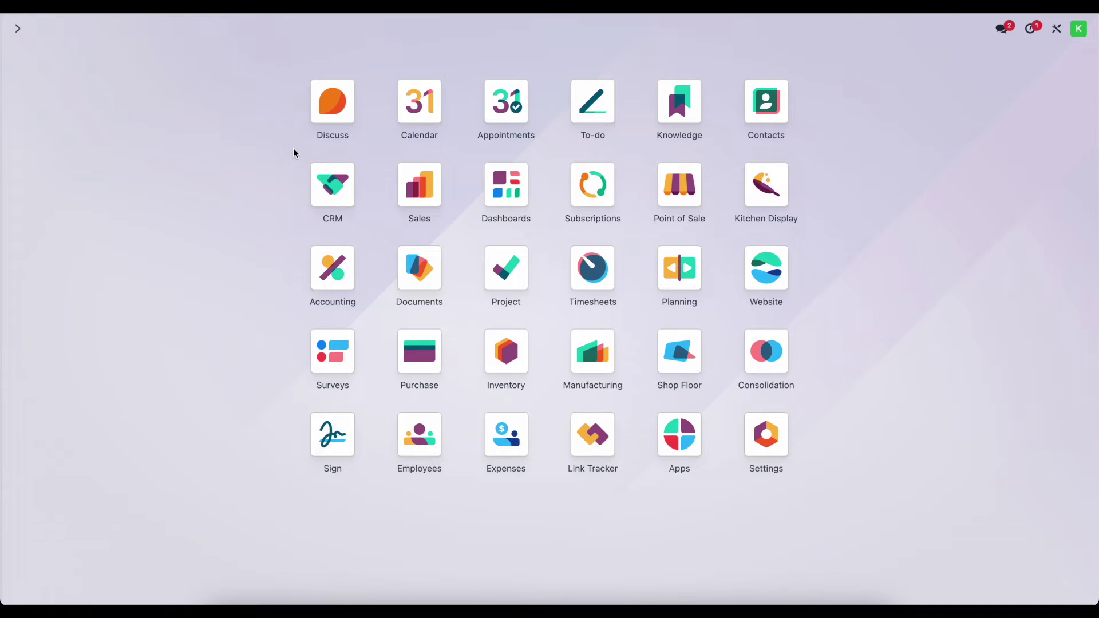
- Create and confirm a purchase order from Vendor 1 for 50 units of Product 4 (Manual)
left_click(416, 340)
left_click(27, 59)
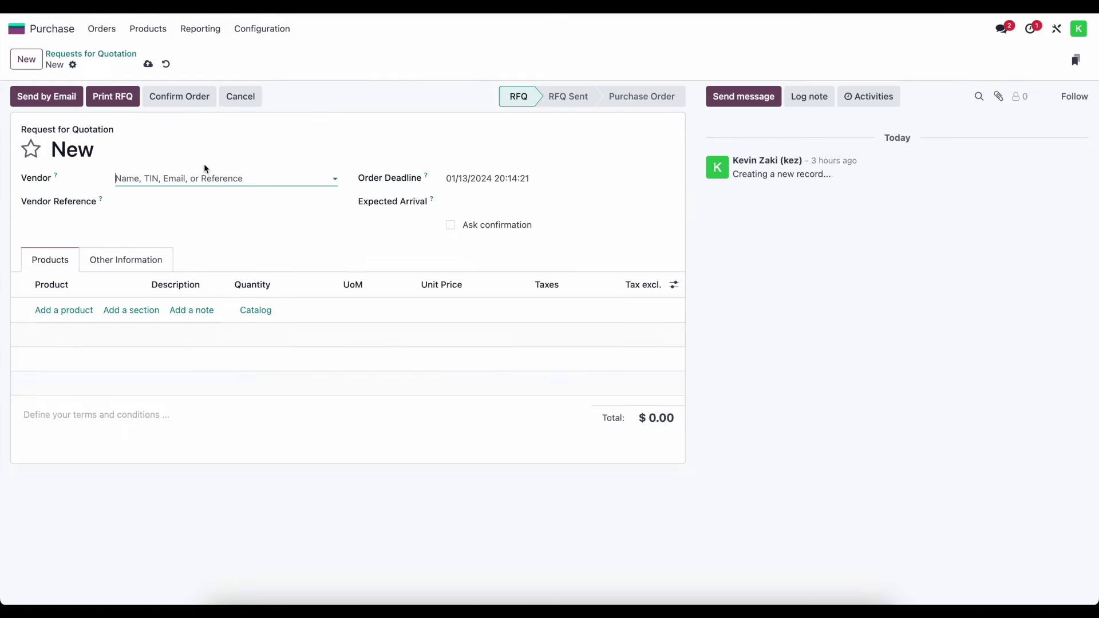
left_click(200, 178)
left_click(189, 200)
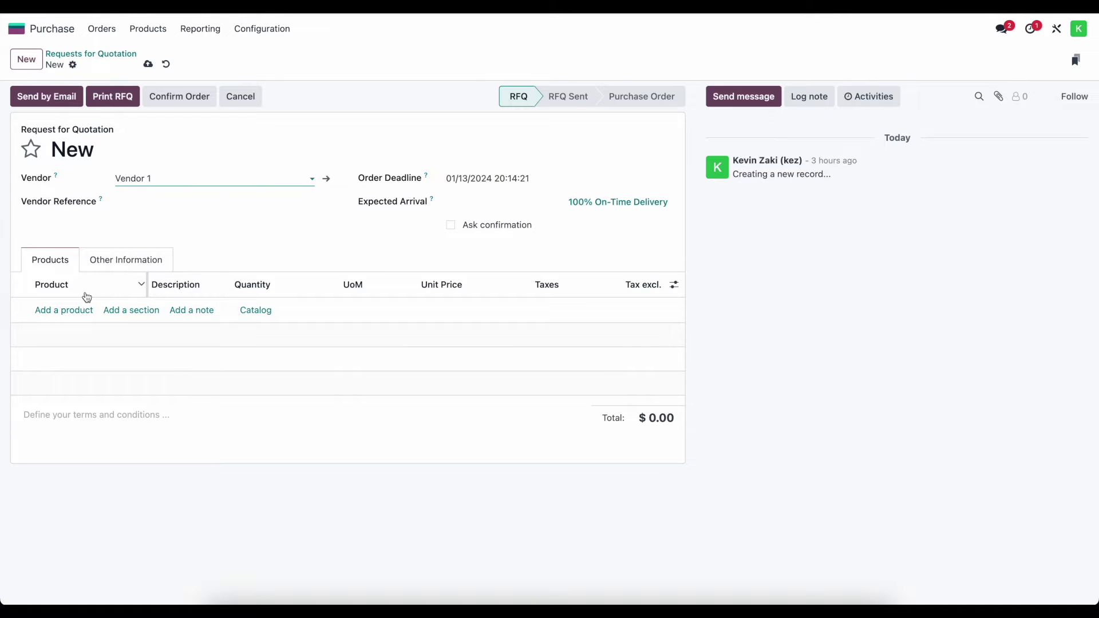
left_click(64, 310)
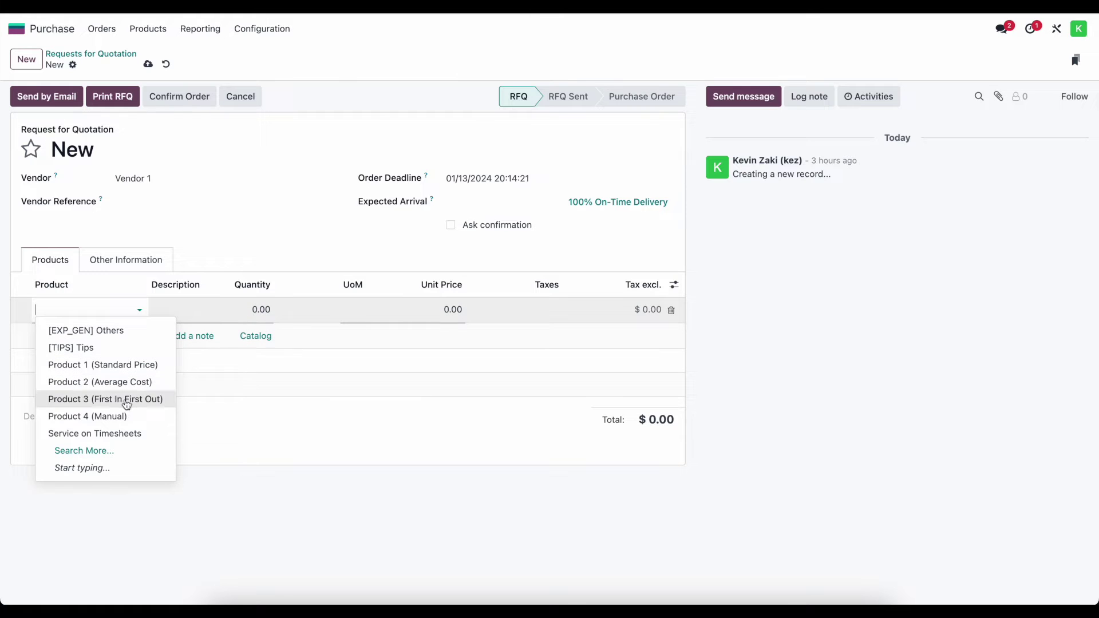
left_click(142, 417)
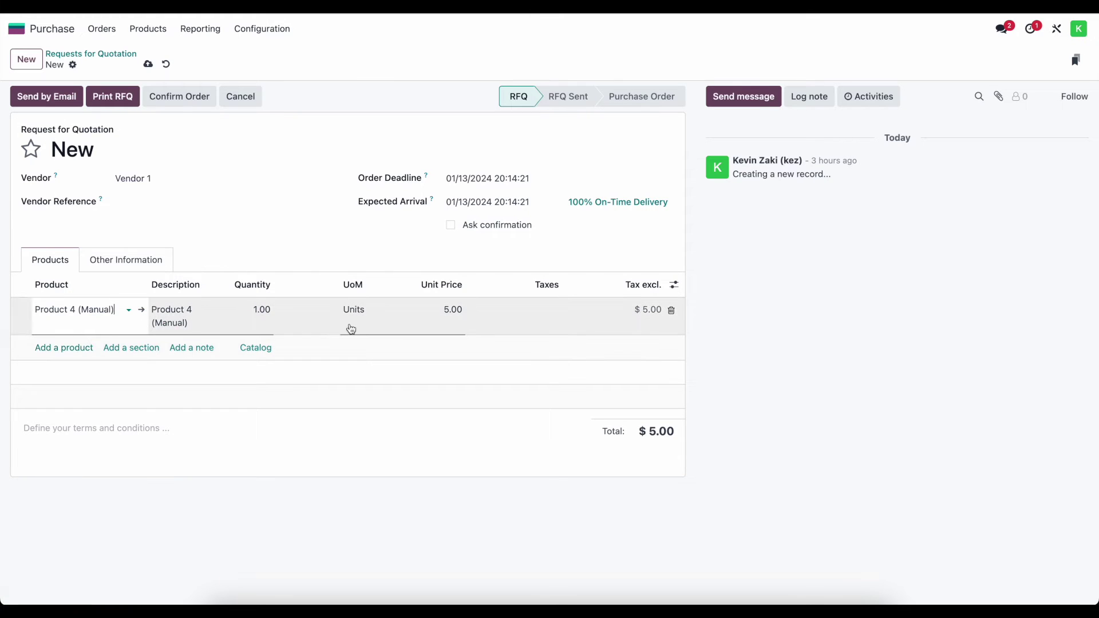
left_click(266, 322)
type("50")
left_click(331, 437)
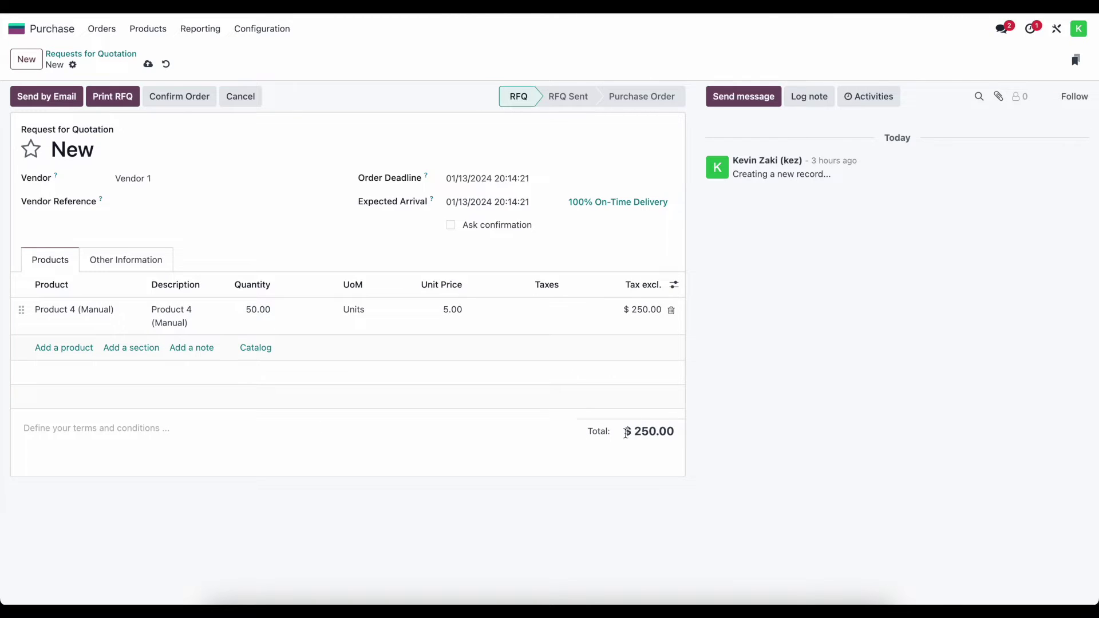
left_click(148, 65)
left_click(158, 96)
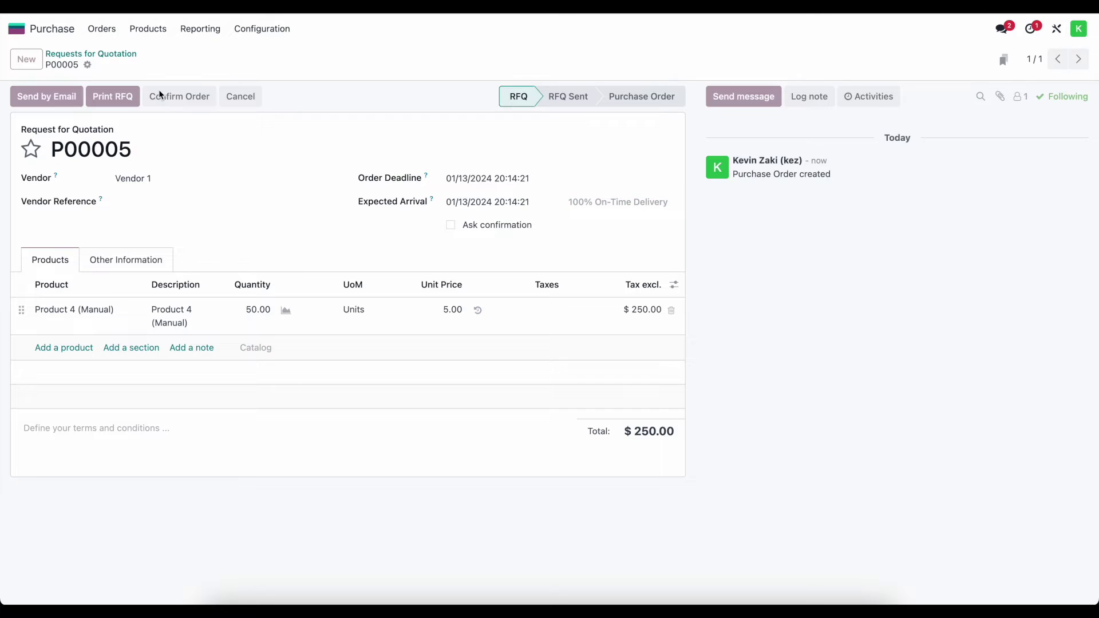
- Validate the receipt of the 50 units, then create a vendor bill from P00005
left_click(73, 97)
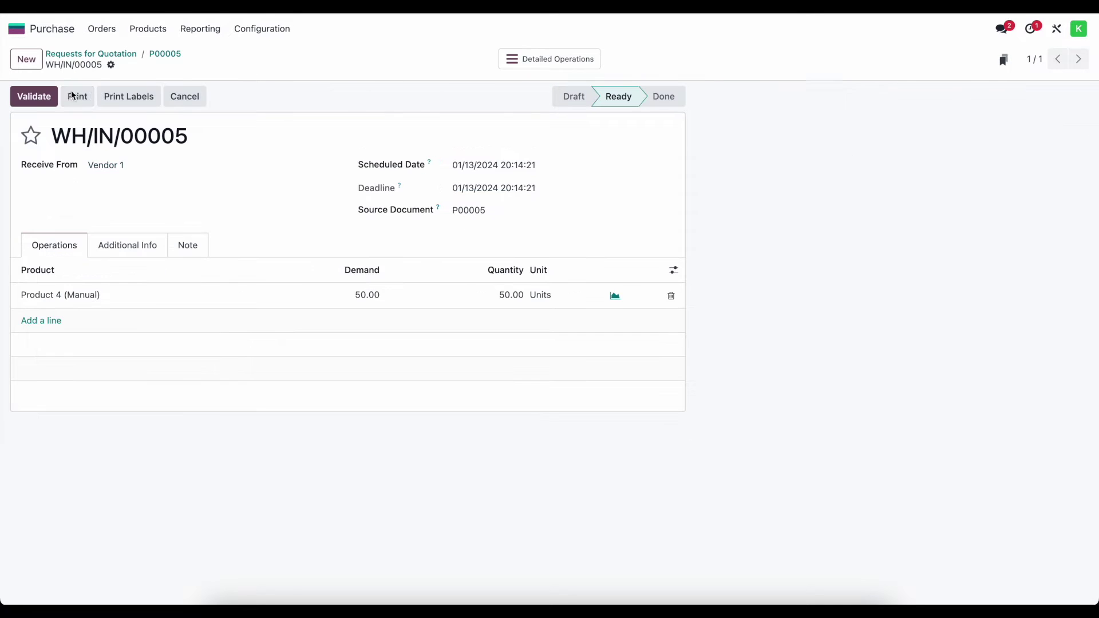
left_click(44, 96)
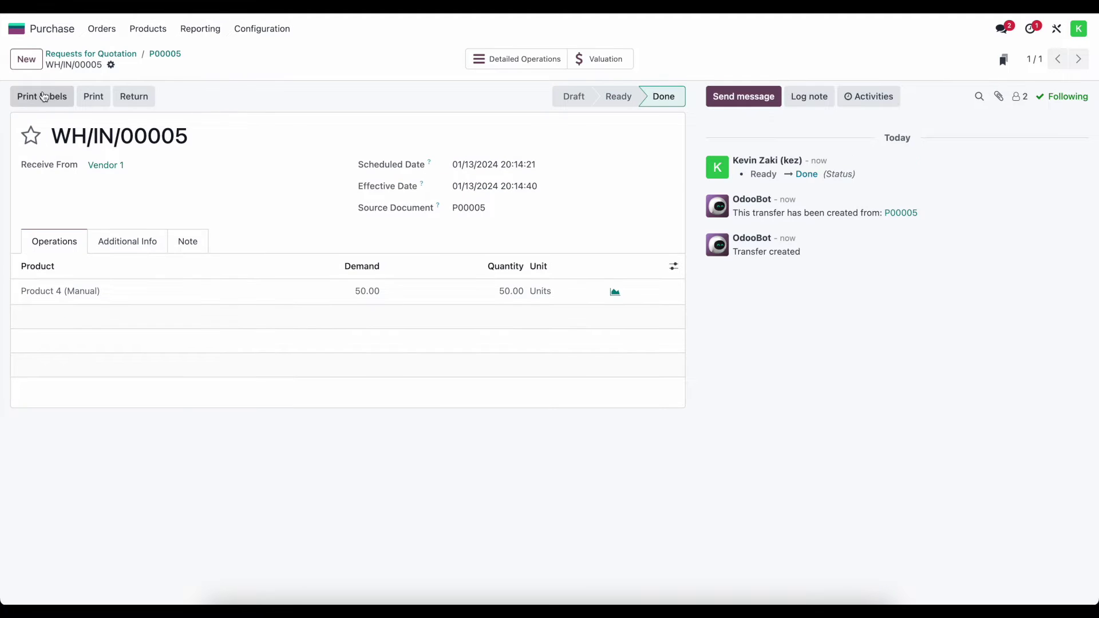
left_click(173, 53)
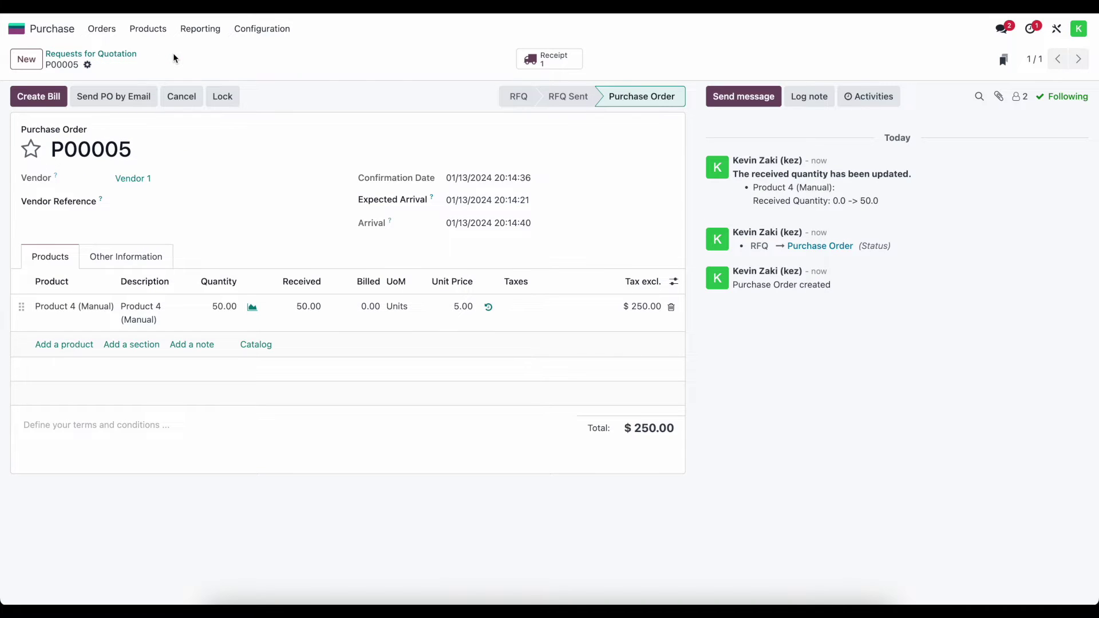
left_click(61, 101)
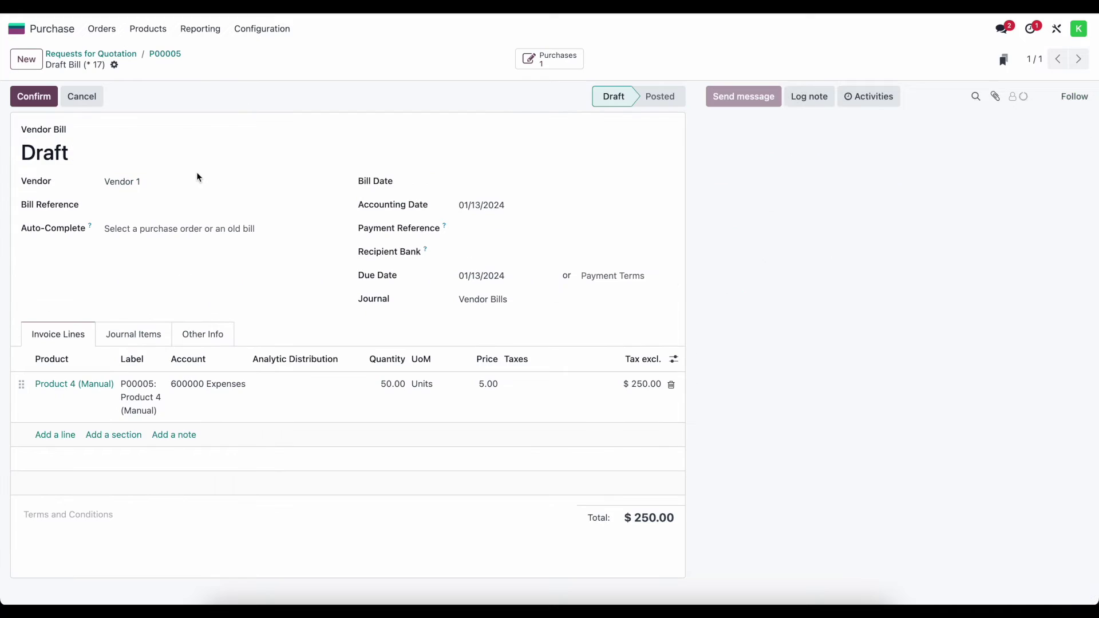
- Date the bill 01/13/2024, post it, and review its journal items debiting 600000 Expenses $250.00
left_click(469, 181)
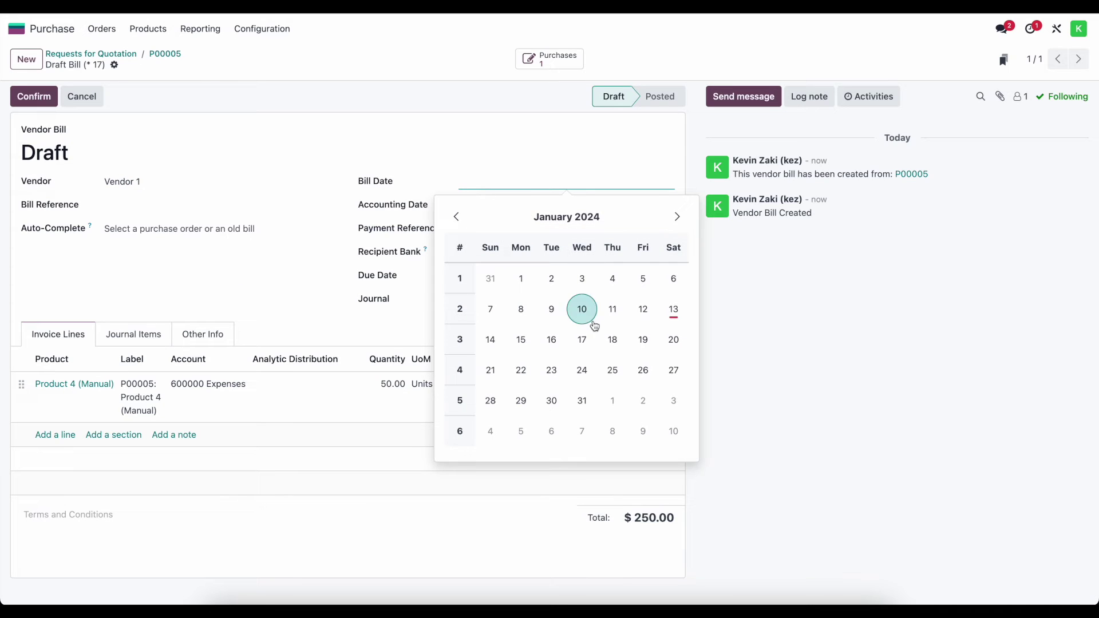
left_click(673, 310)
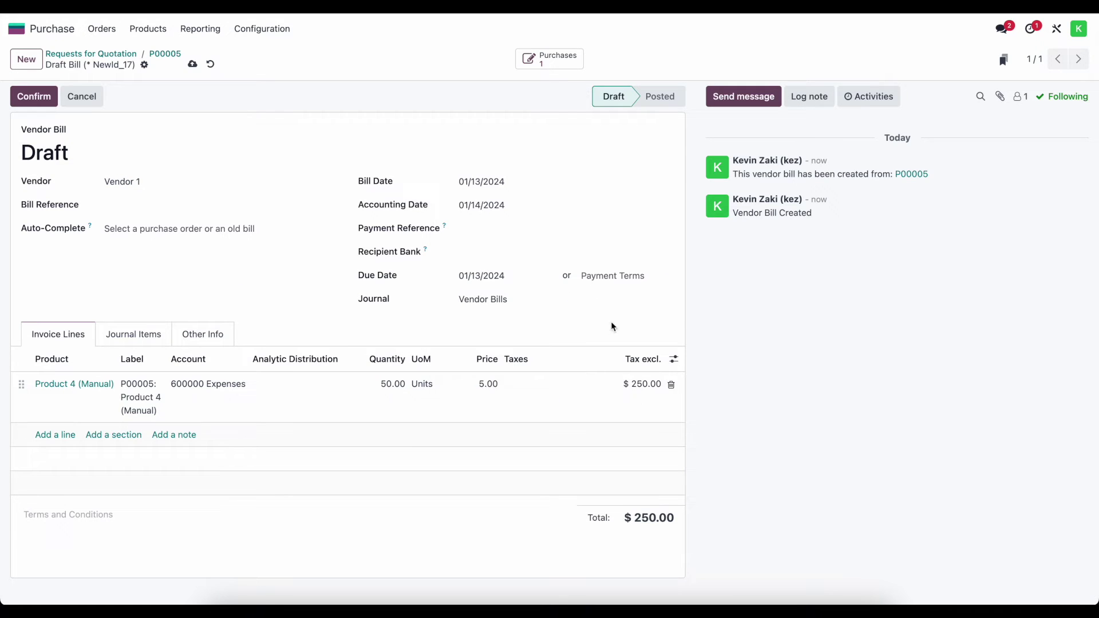
left_click(192, 64)
left_click(33, 98)
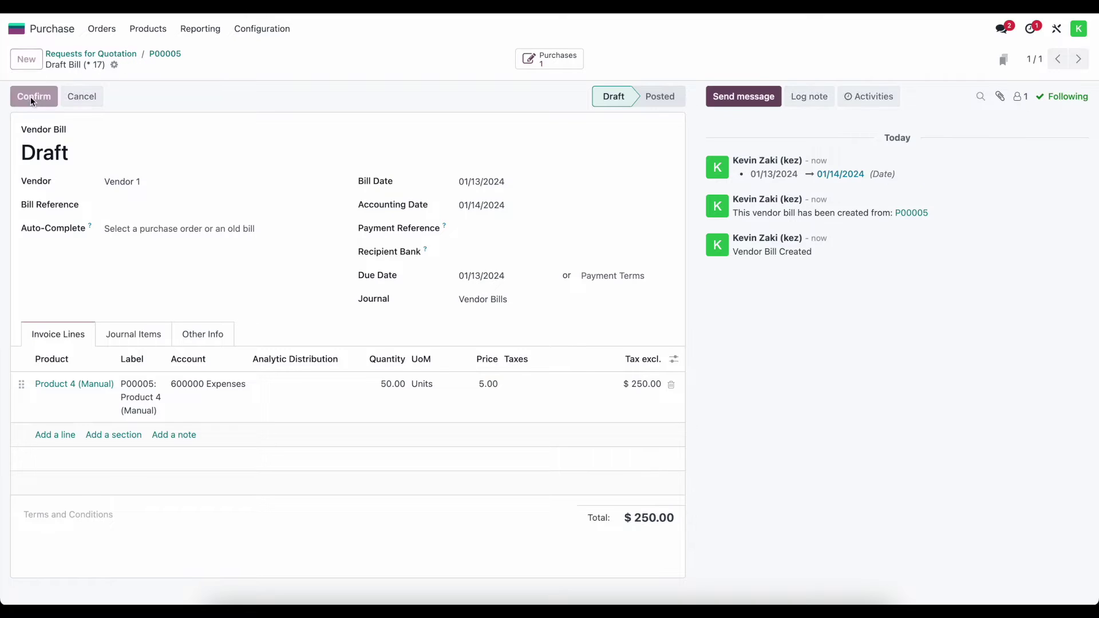
left_click(135, 331)
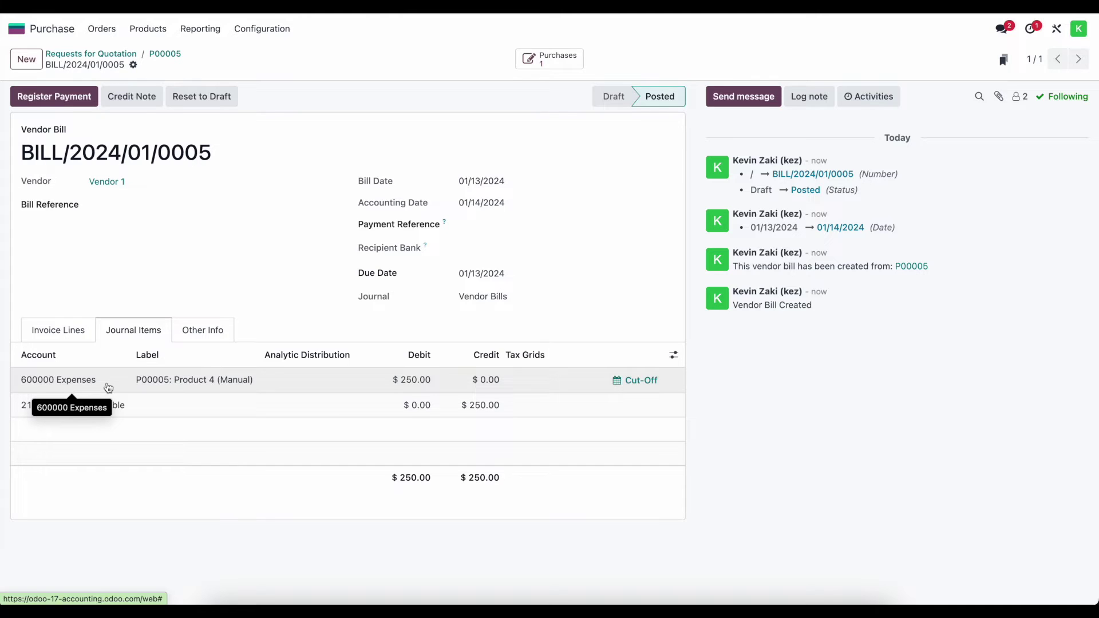
left_click(70, 330)
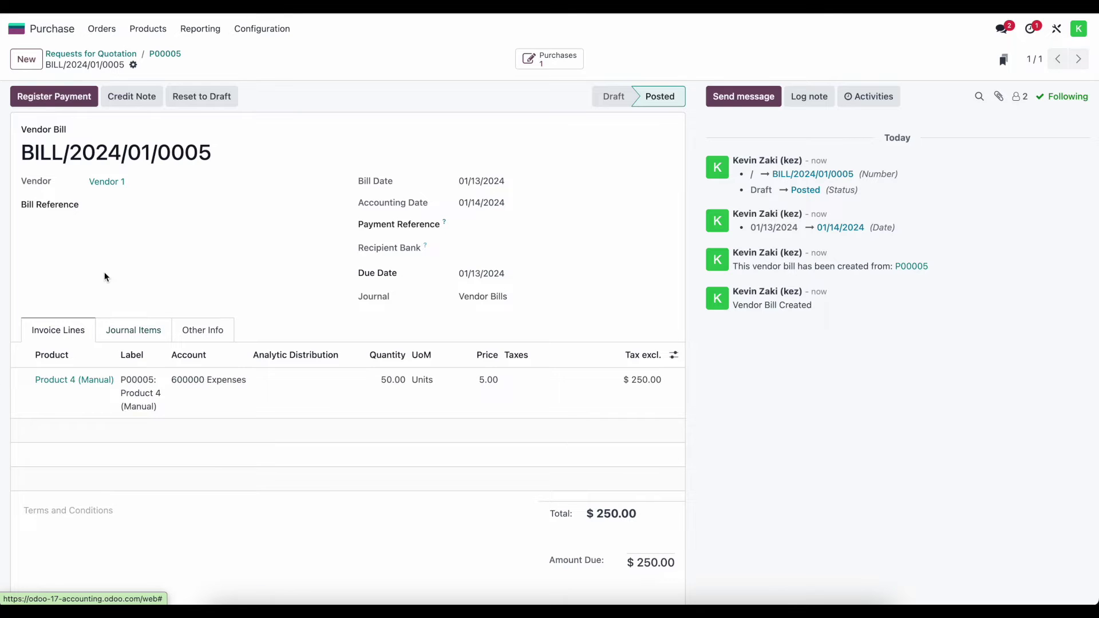
left_click(16, 29)
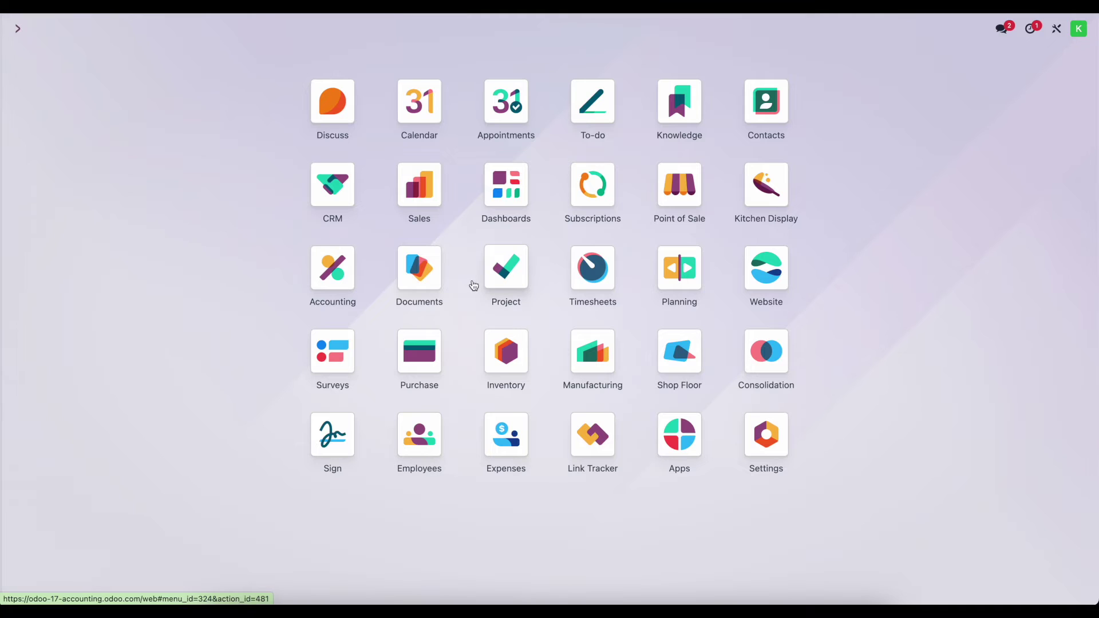
- Regroup Stock Valuation by Product Category, showing Manual Inventory Valuation at 750.00 of 960.00 total
left_click(518, 346)
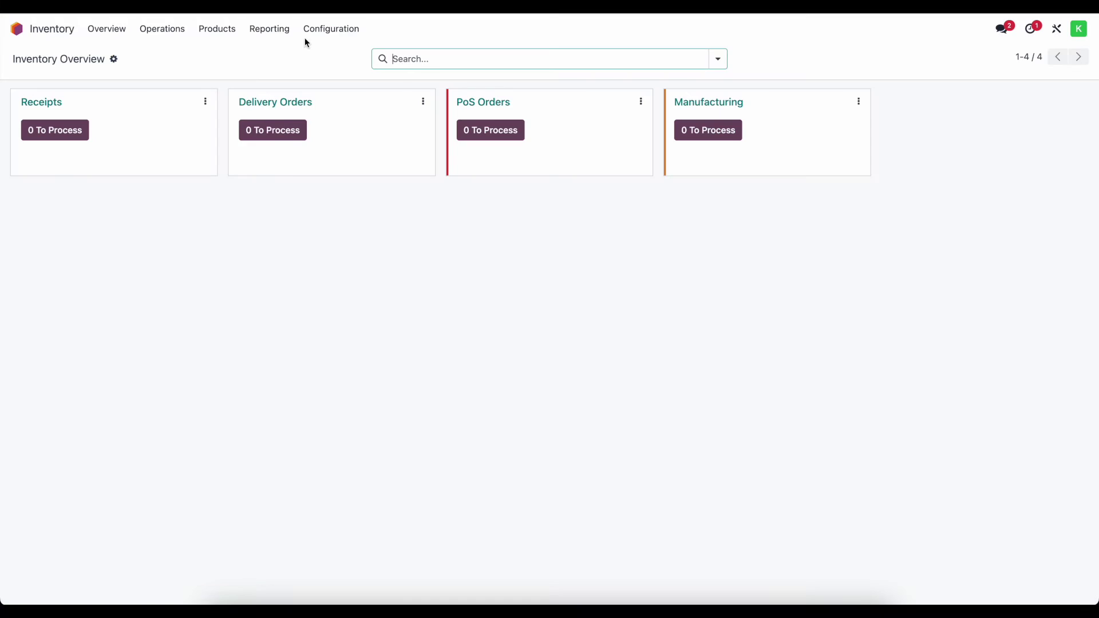
left_click(269, 29)
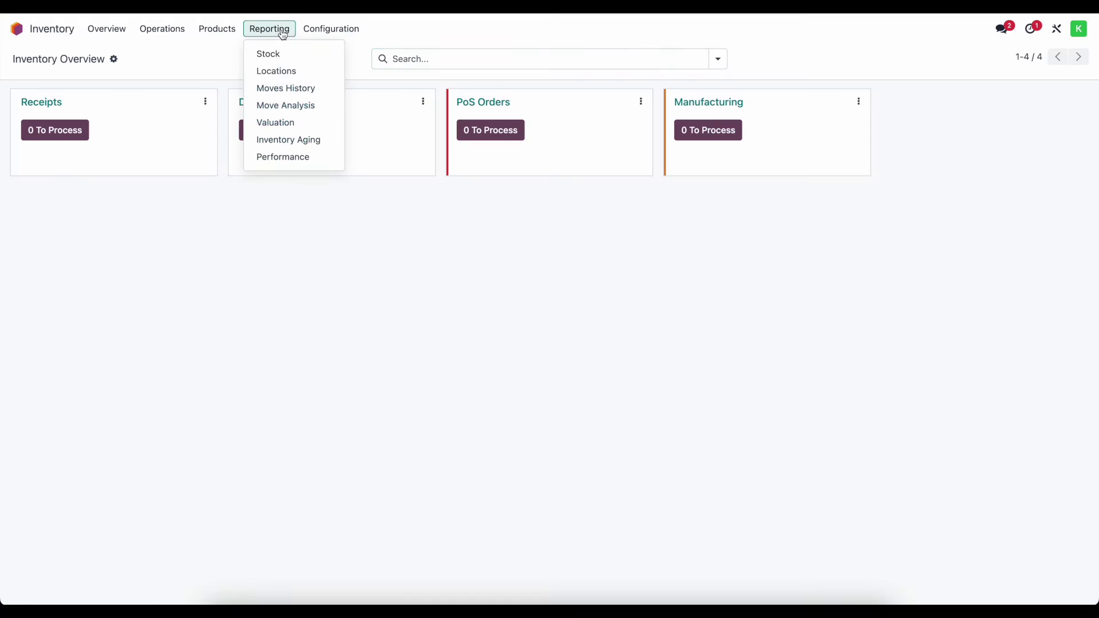
left_click(287, 122)
left_click(719, 60)
left_click(531, 114)
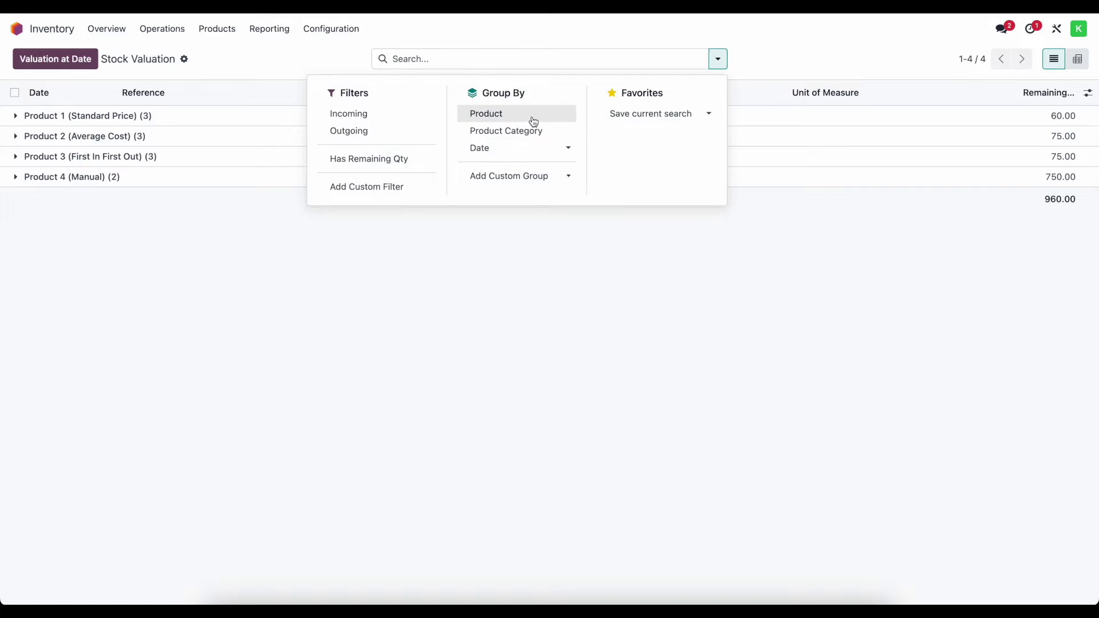
left_click(532, 131)
left_click(555, 44)
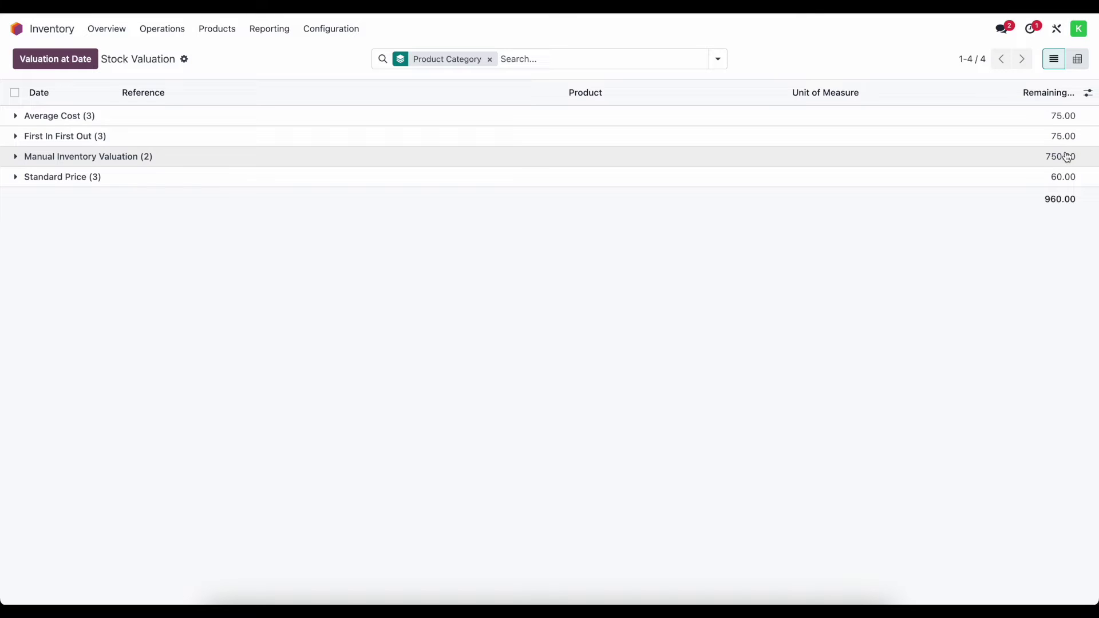
- Open the Balance Sheet and mark the 500.00 manual stock valuation balance
left_click(17, 29)
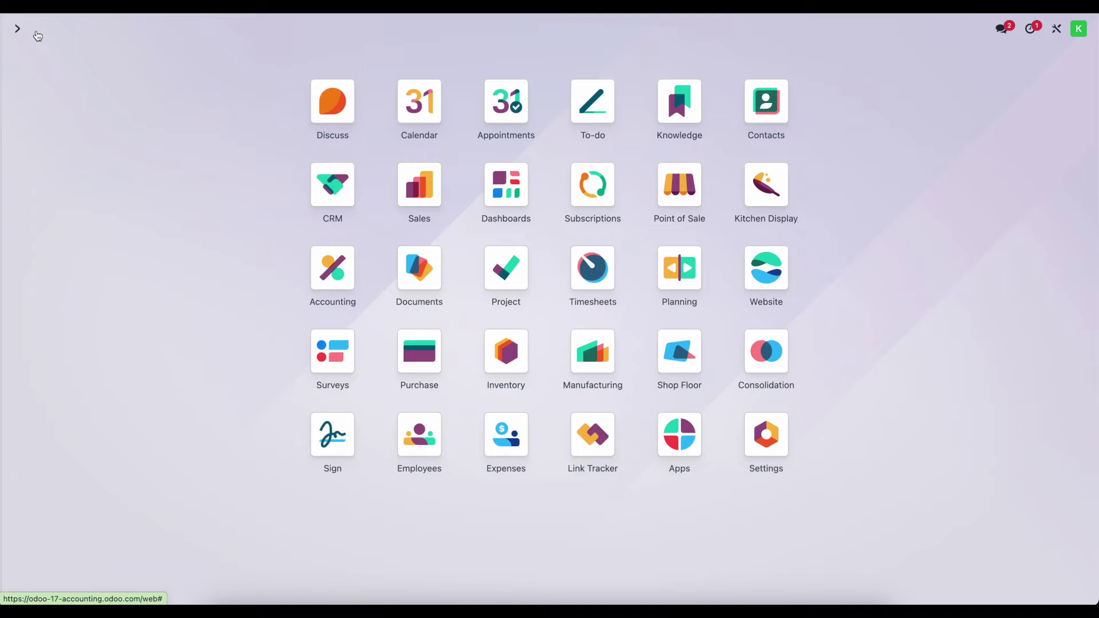
left_click(344, 271)
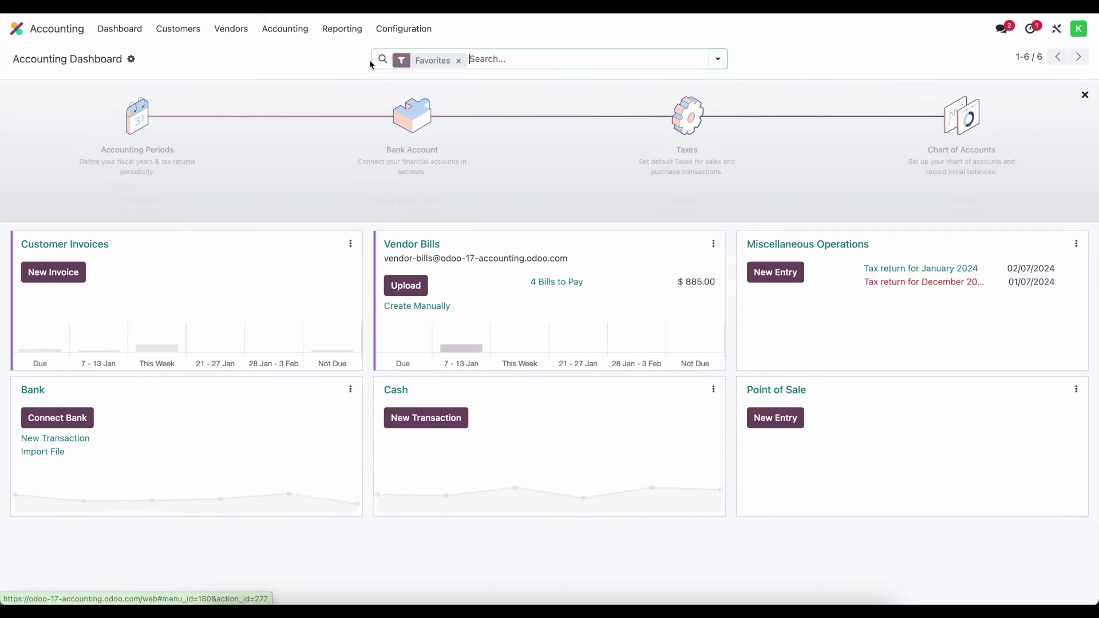
left_click(343, 35)
left_click(351, 72)
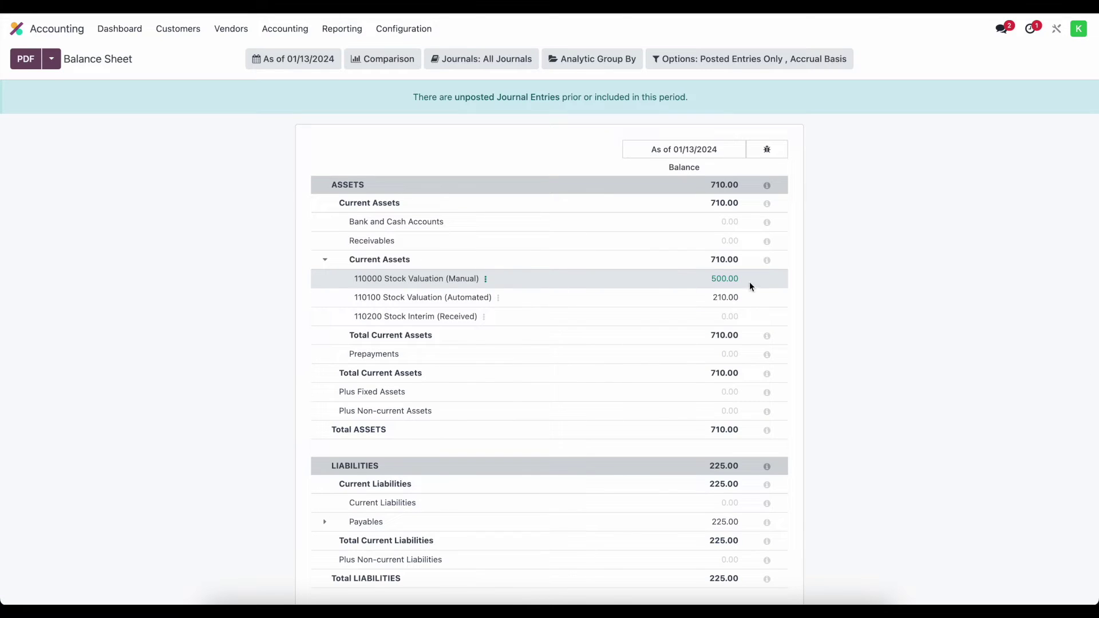
left_click_drag(747, 279, 699, 279)
- Expand Expenses in Profit and Loss: 600000 Expenses 250.00 and 600600 Net Price Difference 15.00
left_click(342, 28)
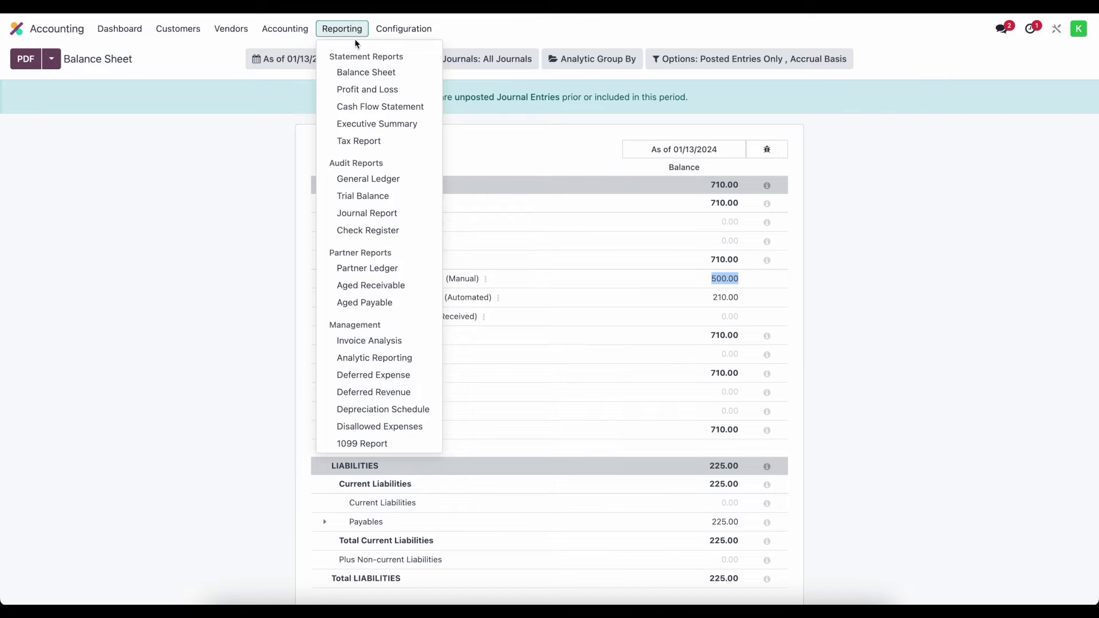
left_click(362, 89)
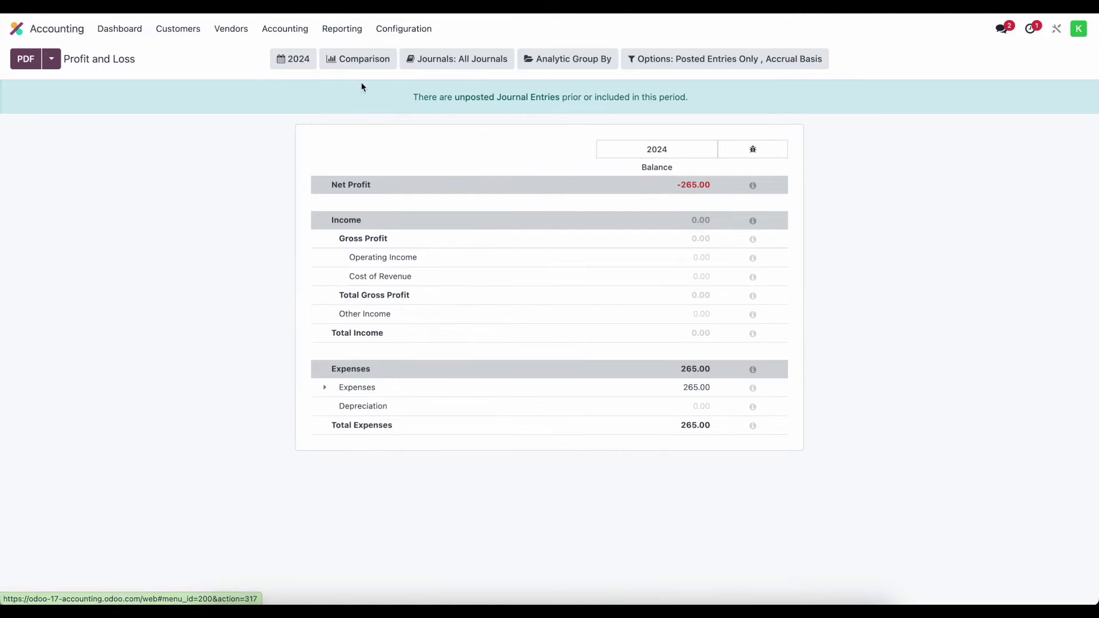
left_click(325, 389)
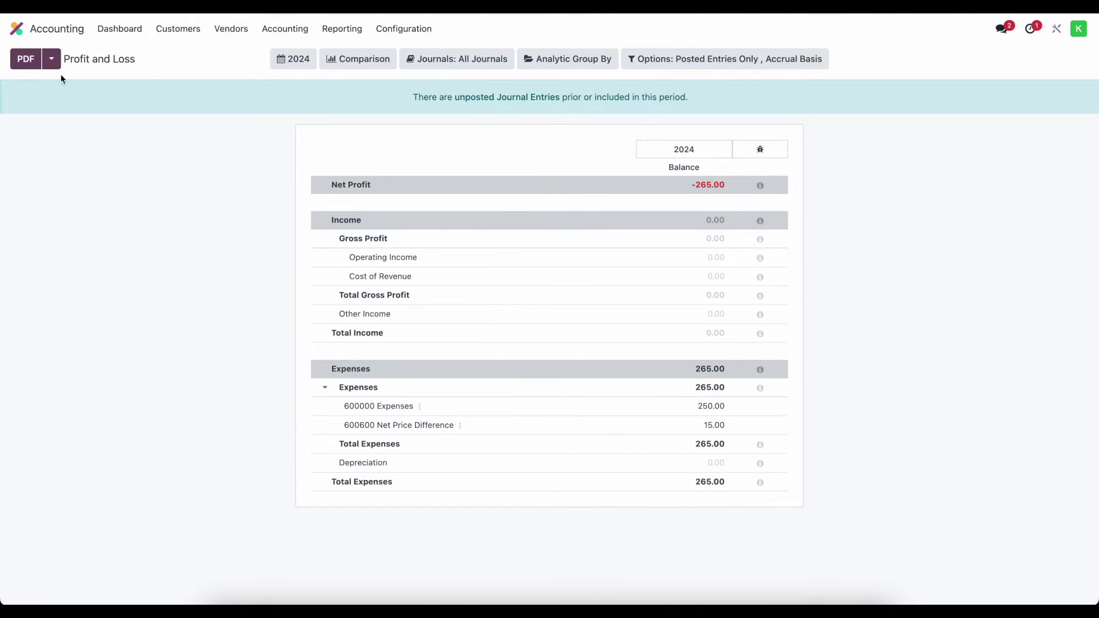
left_click(17, 28)
- Create and confirm a sales quotation for Customer 1 with 10 units of Product 4 (Manual)
left_click(421, 216)
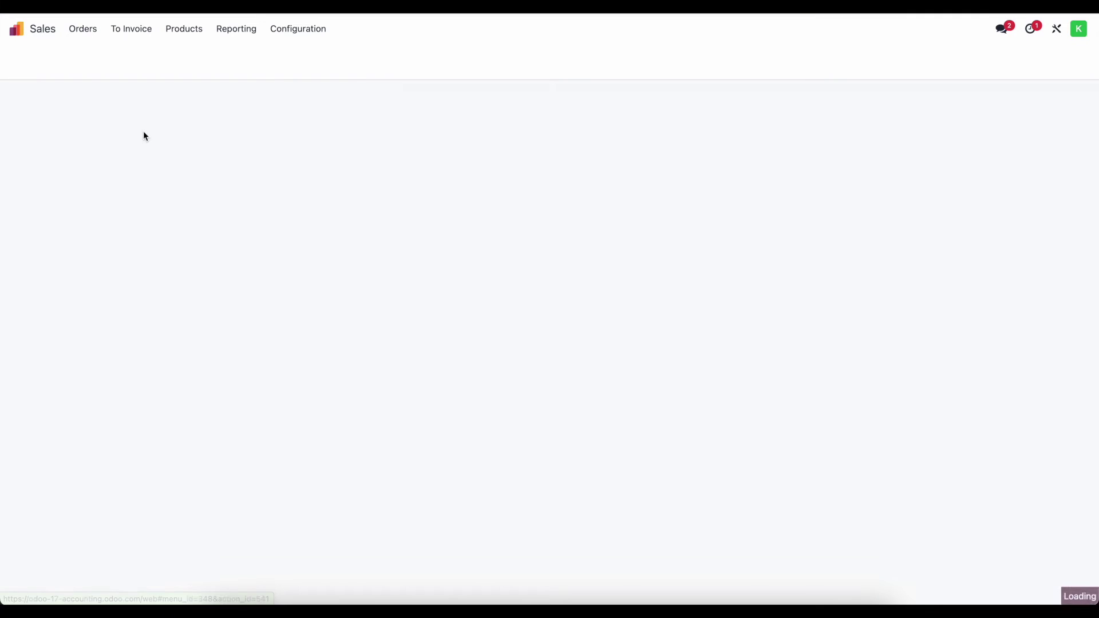
left_click(26, 59)
left_click(172, 166)
type("Customer 1")
left_click(169, 184)
left_click(69, 322)
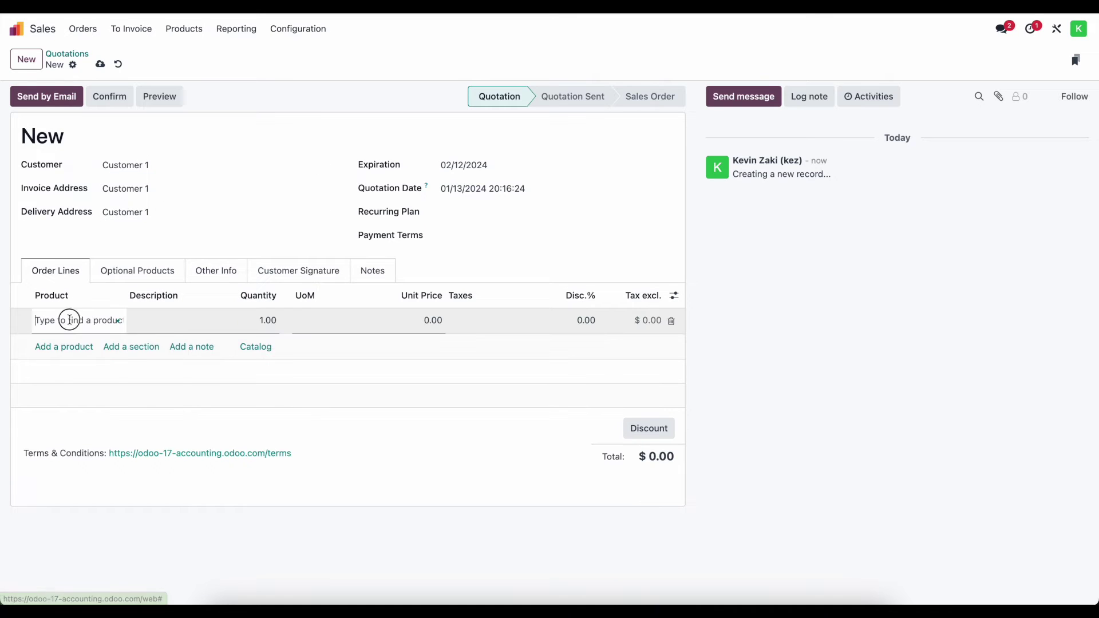
key("Escape")
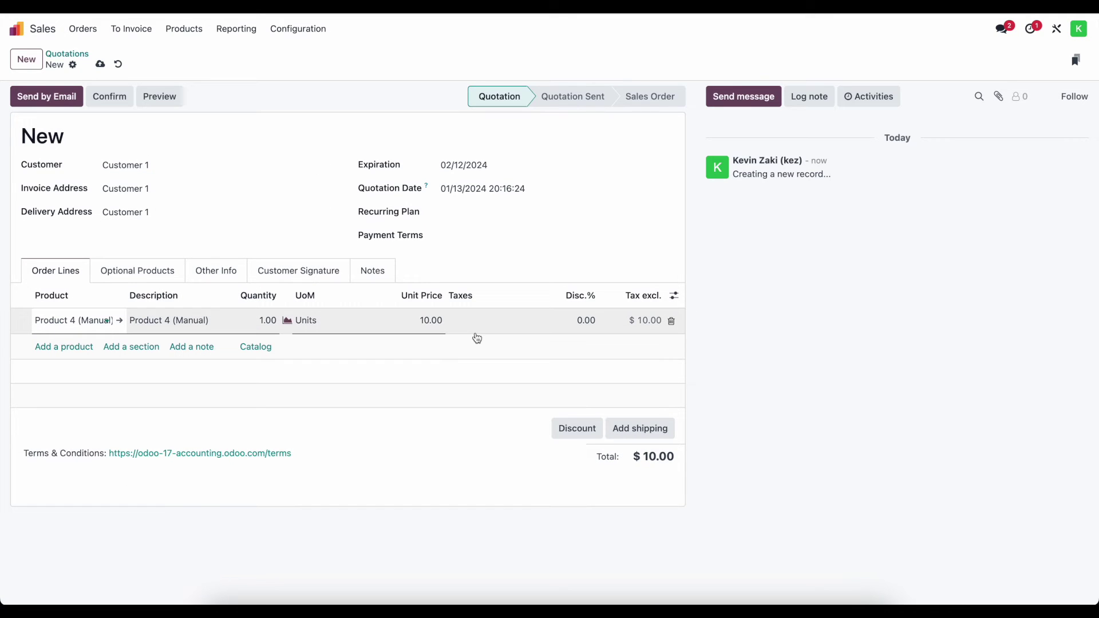
left_click(262, 319)
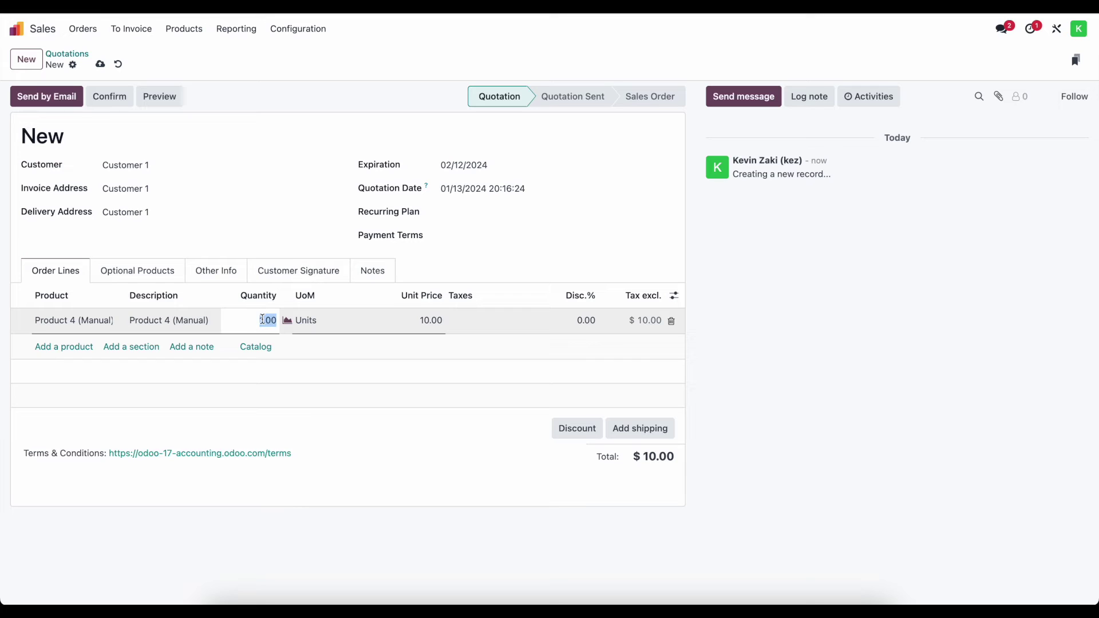
type("10")
left_click(309, 412)
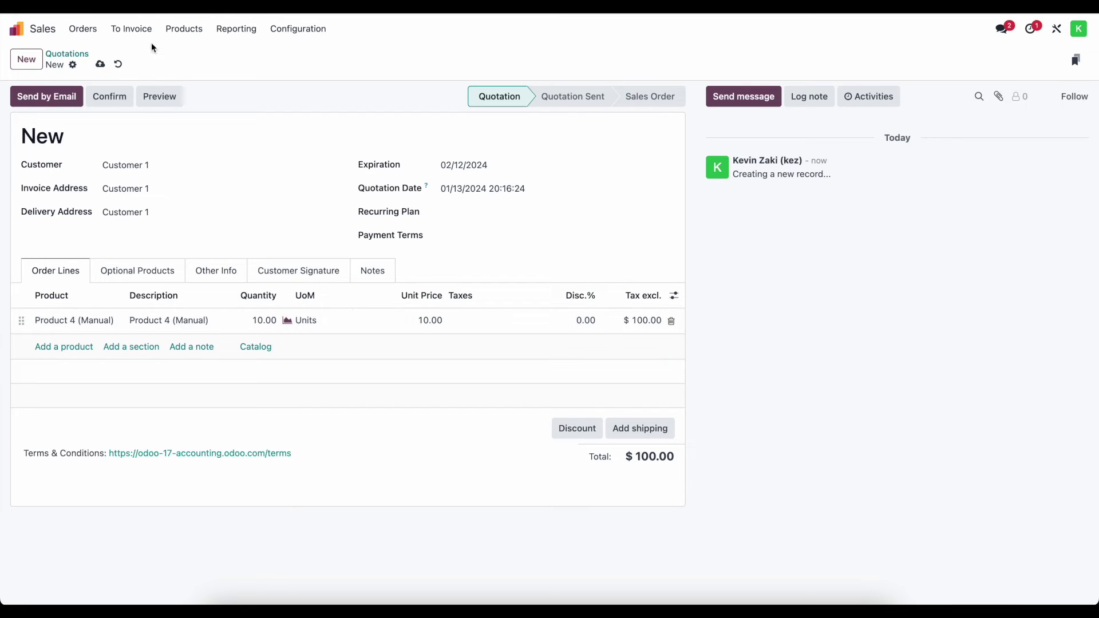
left_click(106, 64)
left_click(108, 97)
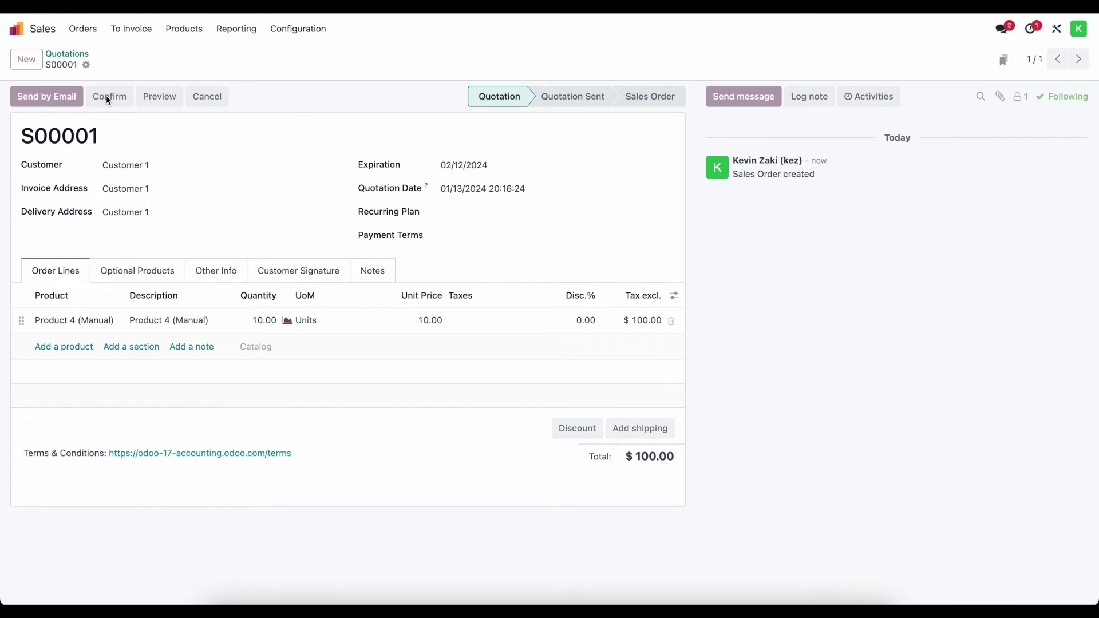
- Validate delivery of the 10 units, then start an invoice from S00001
left_click(549, 59)
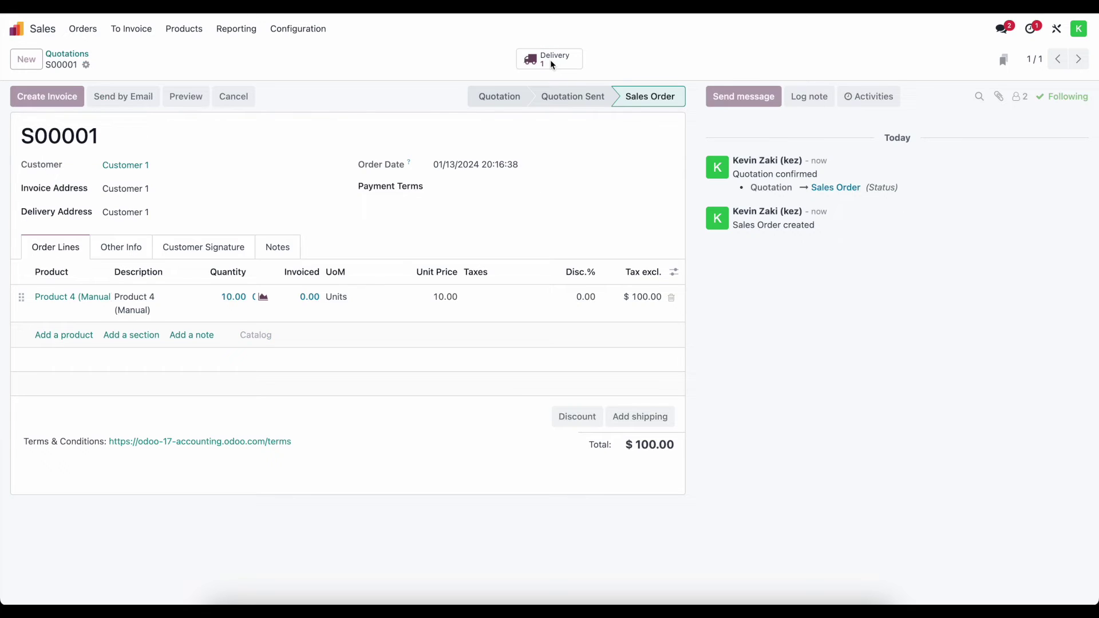
left_click(34, 96)
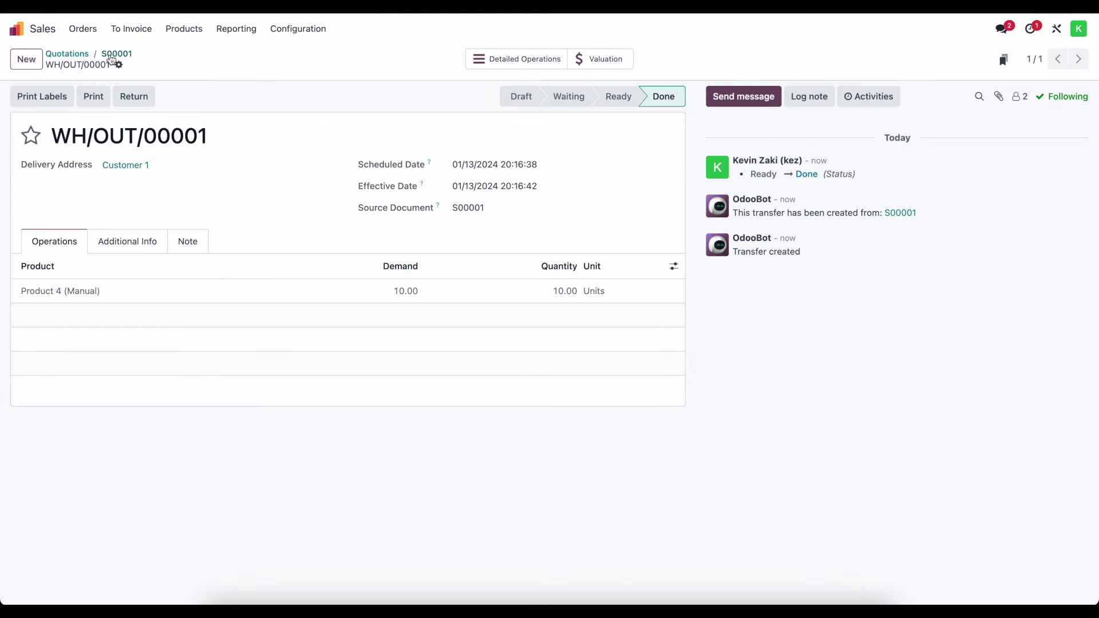
left_click(112, 59)
left_click(45, 97)
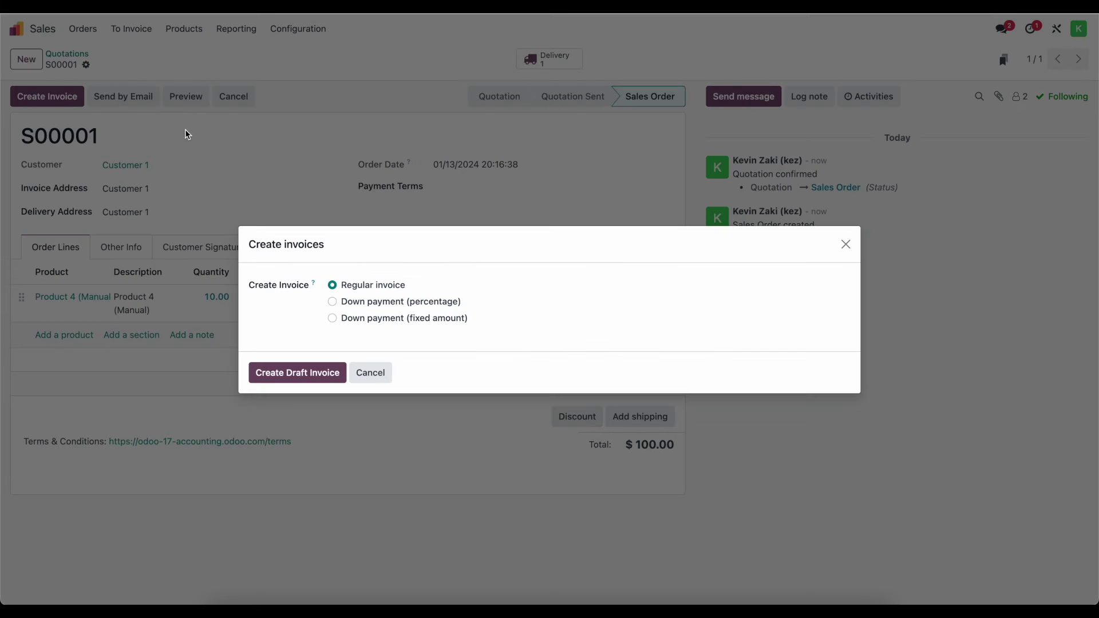
- Create and post the $100.00 regular invoice, then review its journal items
left_click(309, 369)
left_click(36, 100)
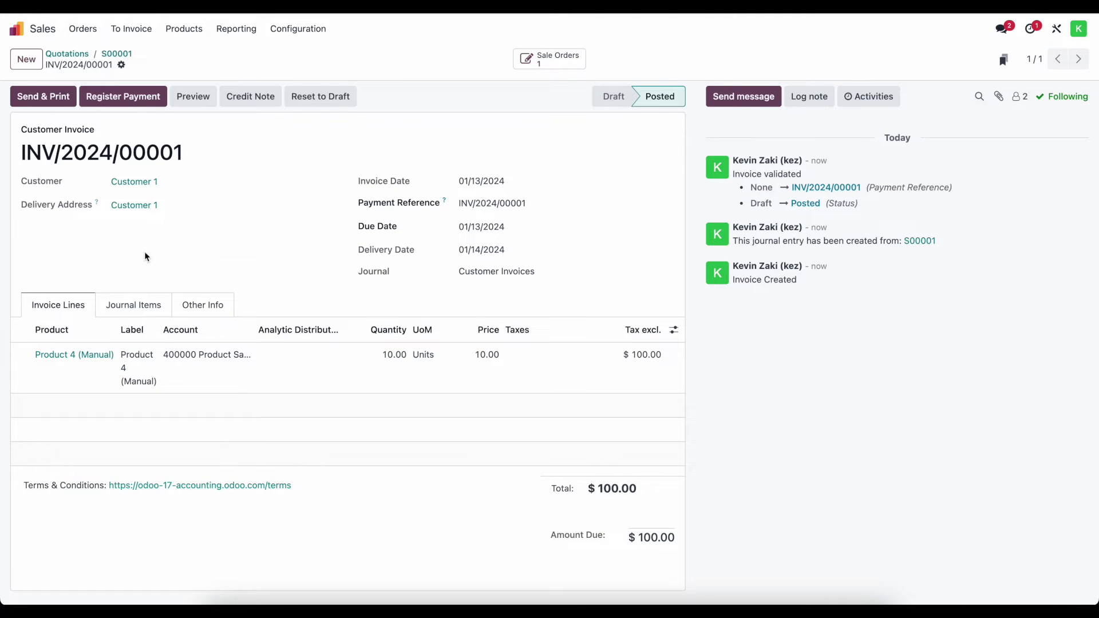
left_click(152, 308)
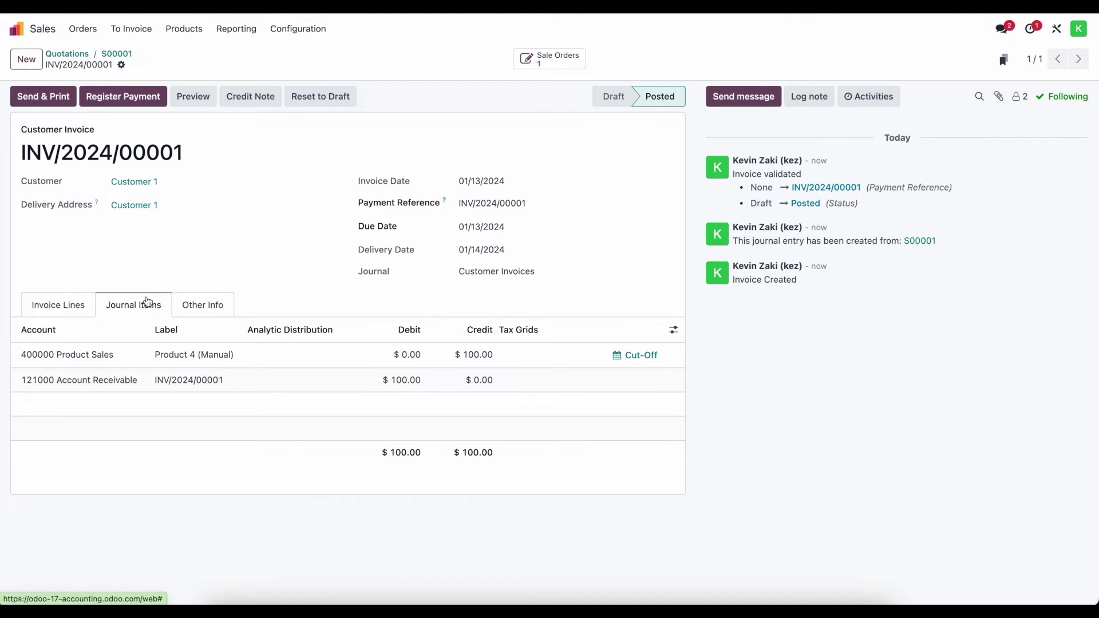
- Group Stock Valuation by Product Category, showing Manual Inventory Valuation at 700.00 of 910.00 total
left_click(19, 33)
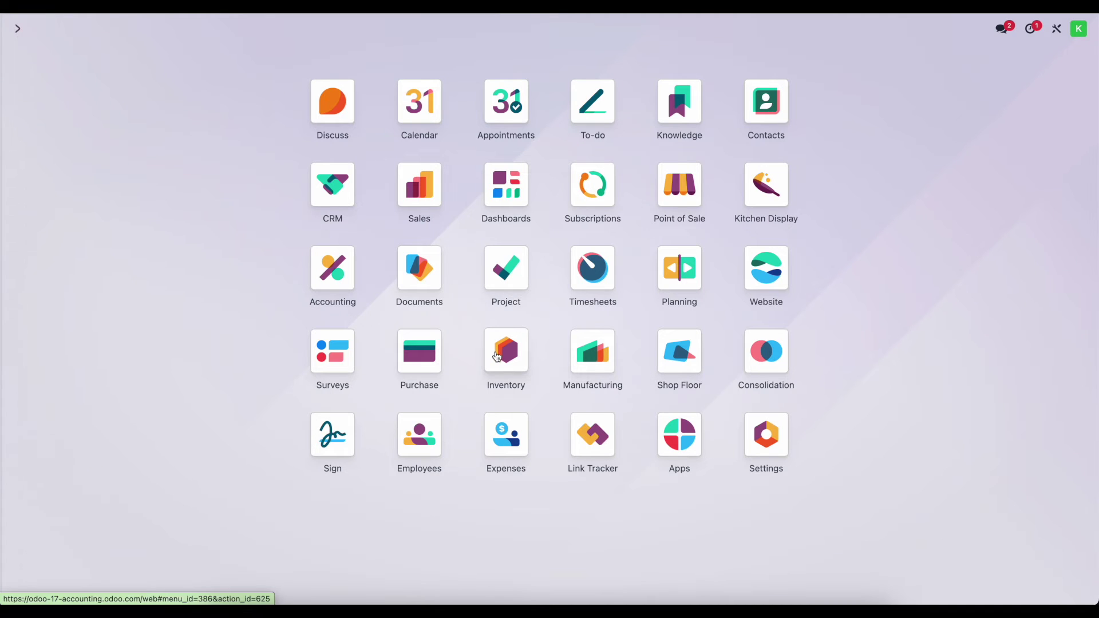
left_click(497, 356)
left_click(289, 33)
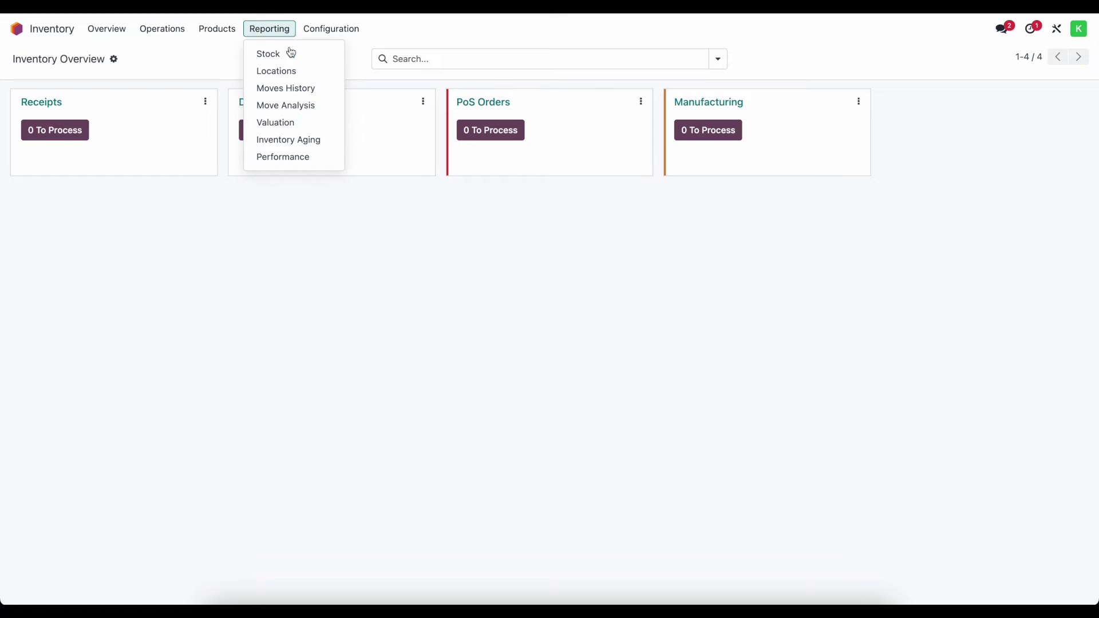
left_click(298, 122)
left_click(717, 59)
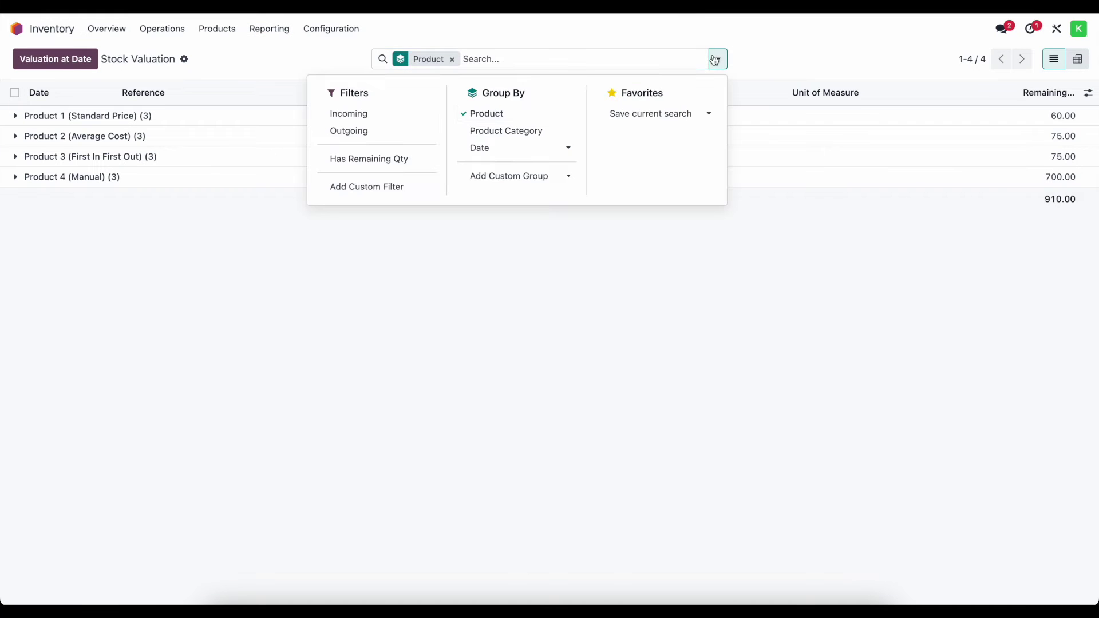
left_click(487, 113)
left_click(509, 131)
left_click(547, 48)
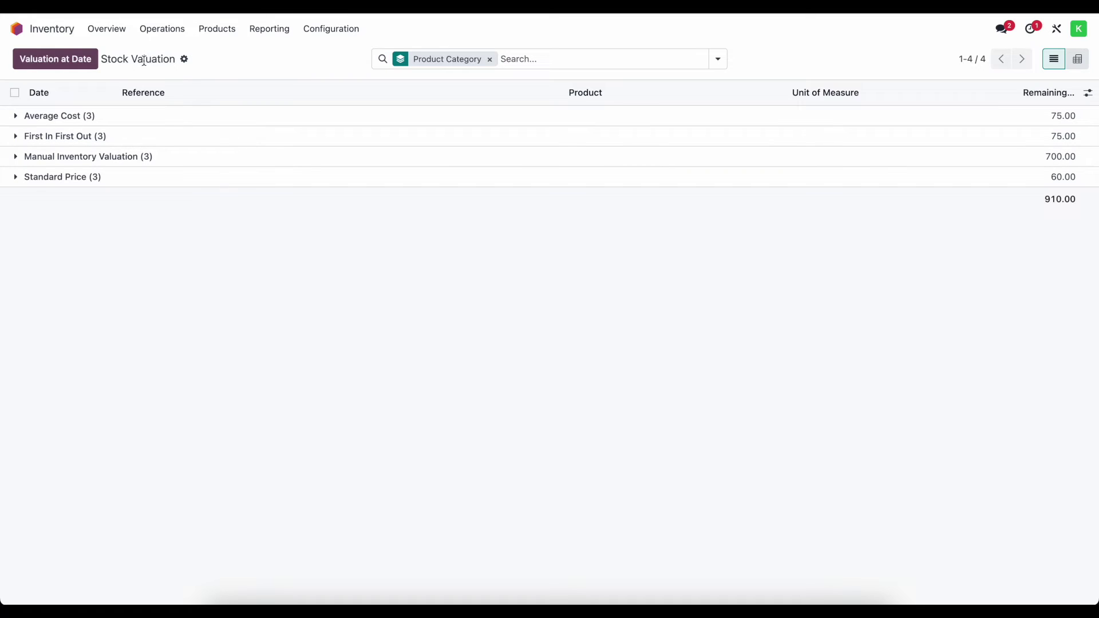
left_click(15, 33)
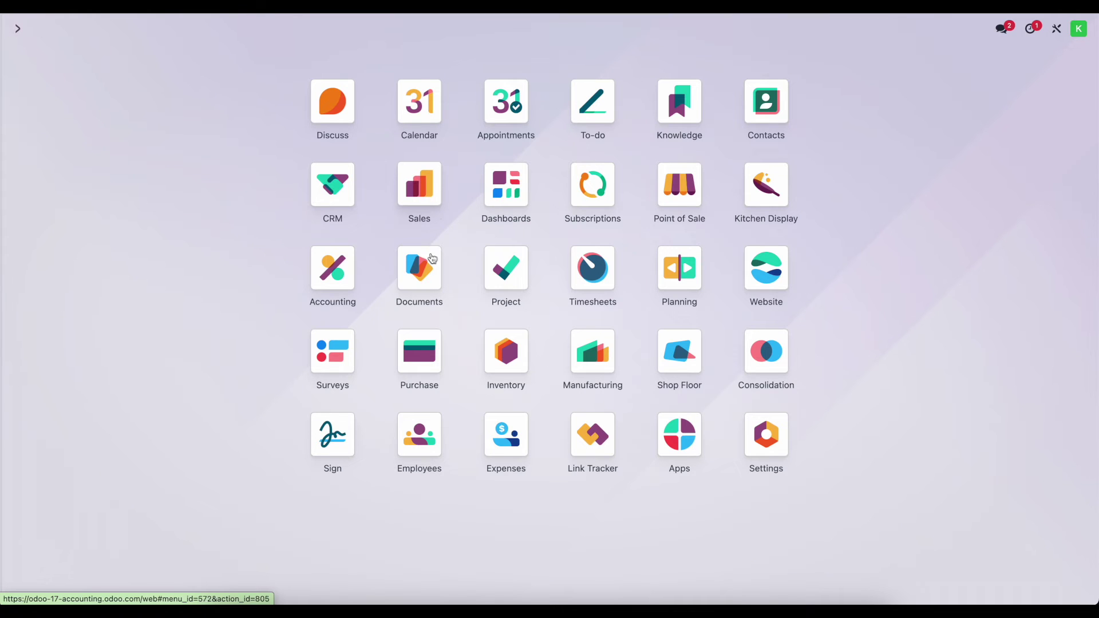
- Review the Balance Sheet and Profit and Loss (Net Profit -165.00), then open posted Journal Entries
left_click(347, 285)
left_click(338, 29)
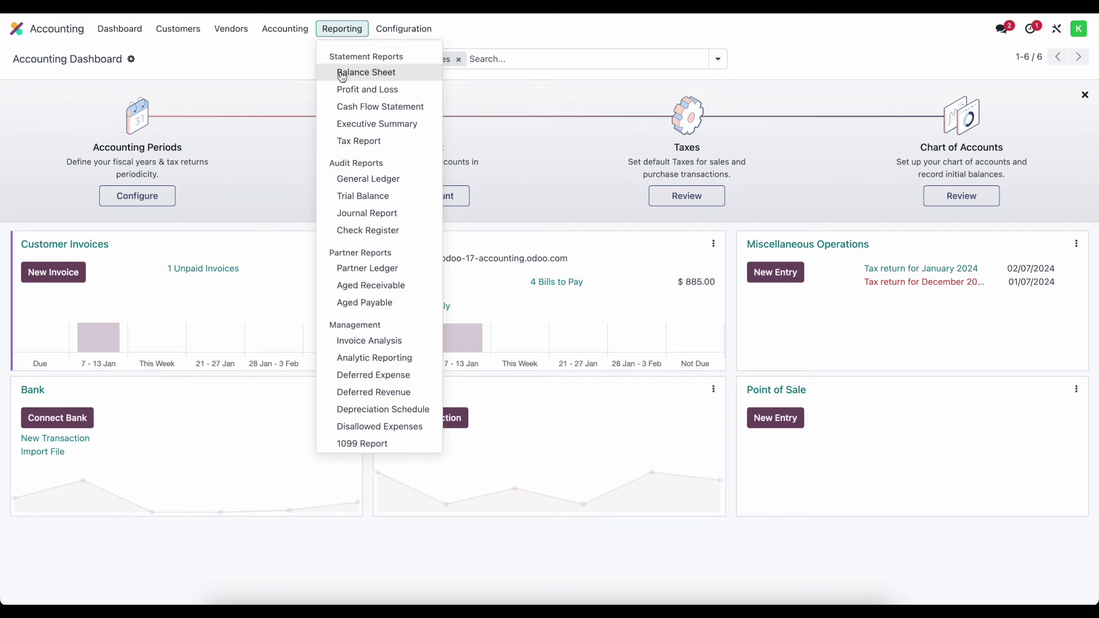
left_click(341, 71)
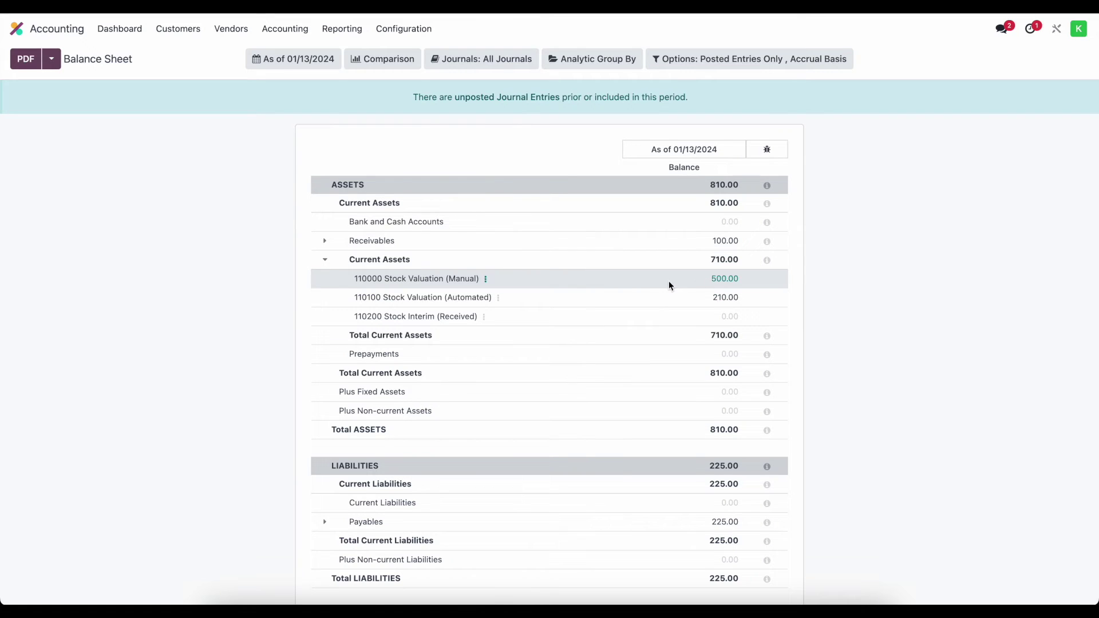
left_click(335, 31)
left_click(362, 88)
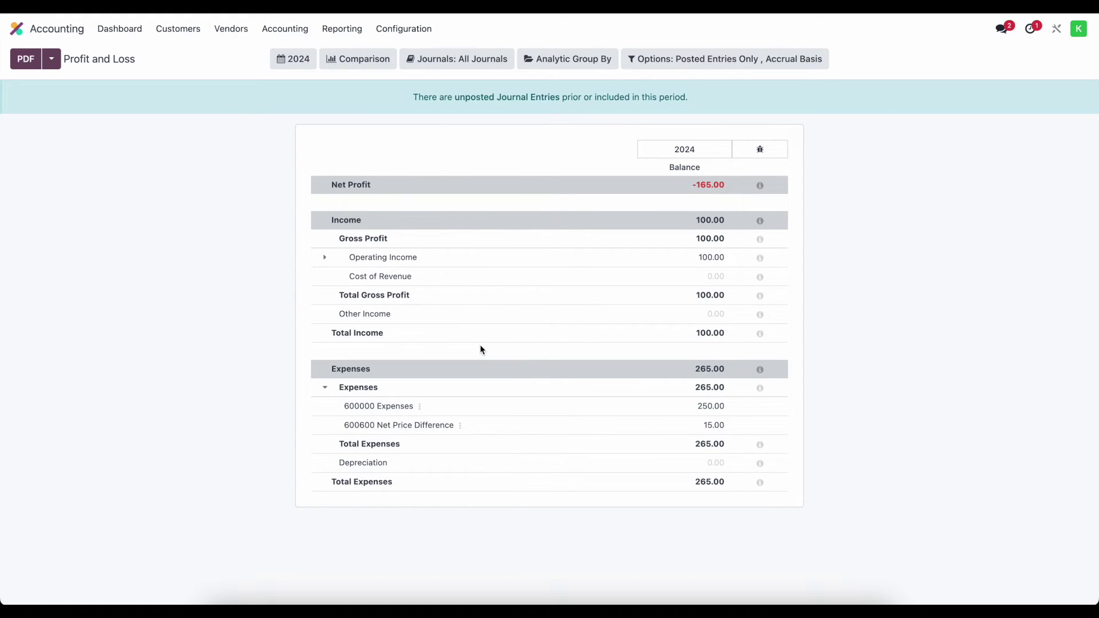
left_click(286, 29)
- Start a new journal entry with reference 'Manual Inventory Cost Adjustment'
left_click(287, 71)
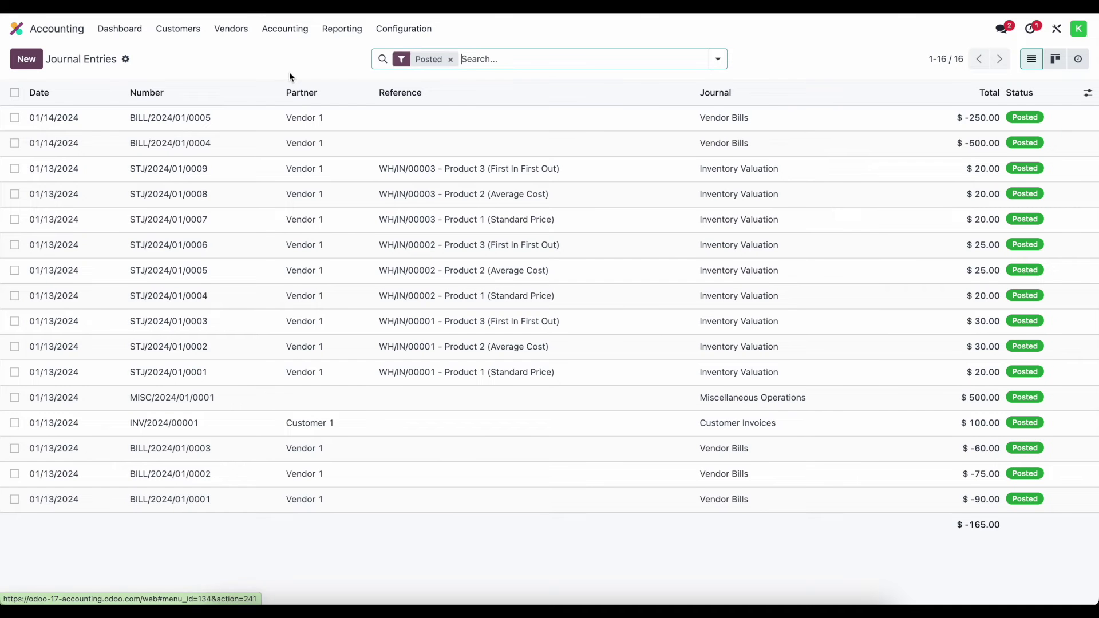
left_click(26, 59)
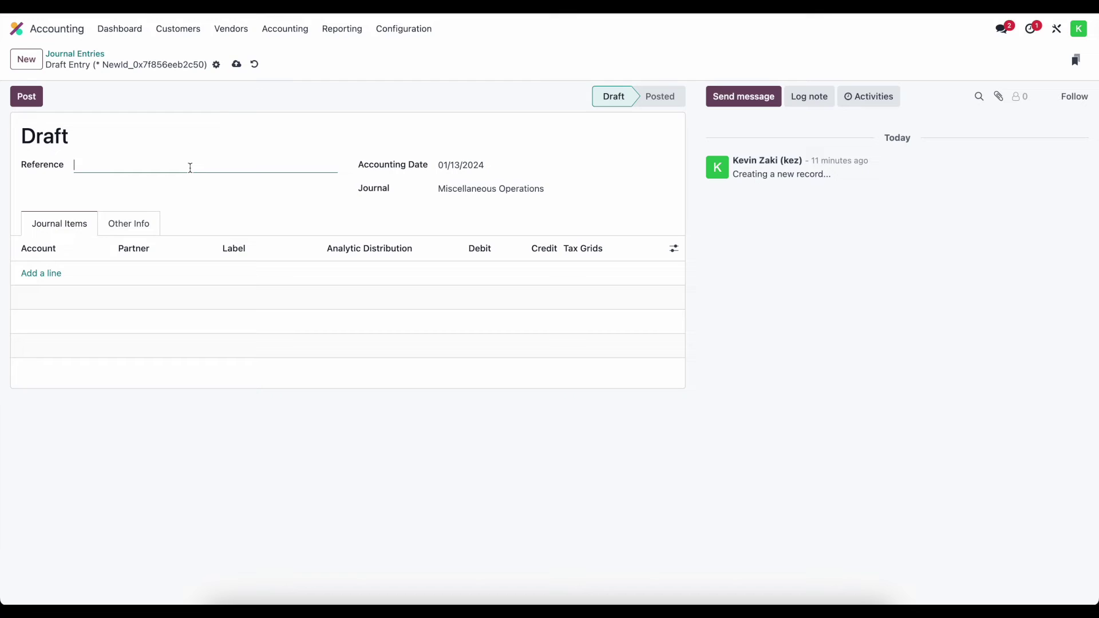
type("Manual Inventory Adjustment")
left_click(143, 165)
type("Cost Adjustment")
left_click(222, 204)
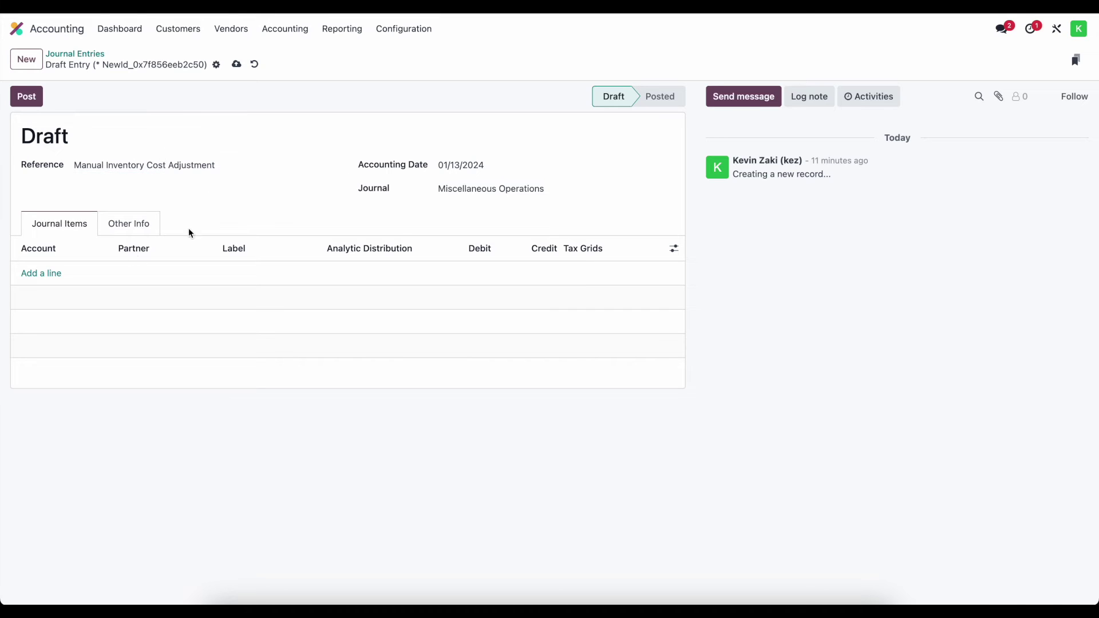
- Add a first line debiting 110000 Stock Valuation (Manual) by 700
left_click(43, 273)
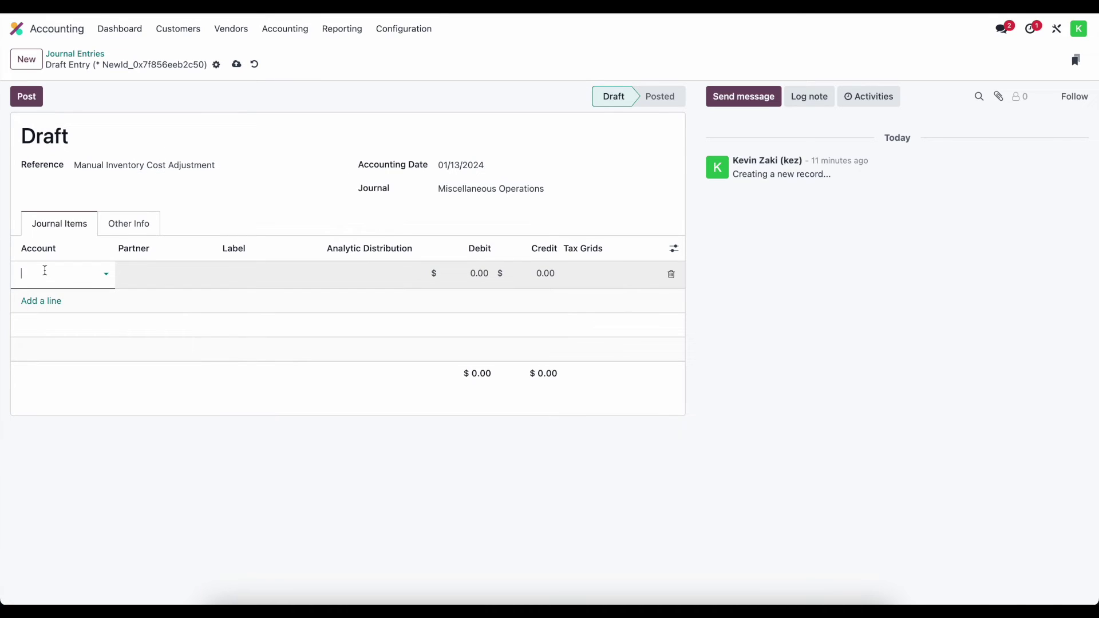
type("100")
key("BackSpace")
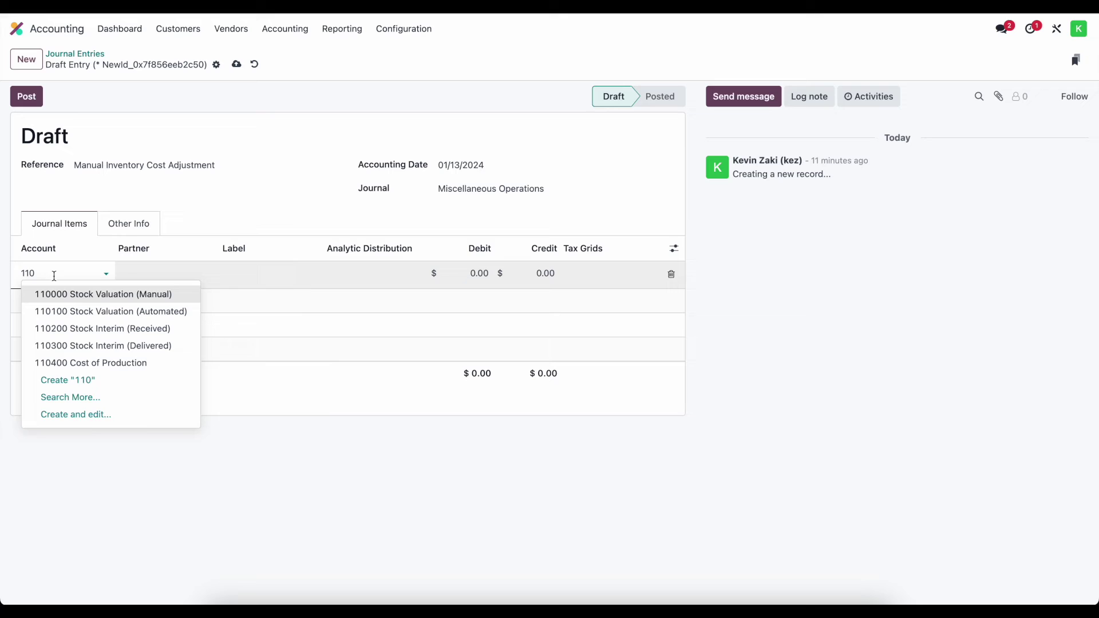
left_click(96, 295)
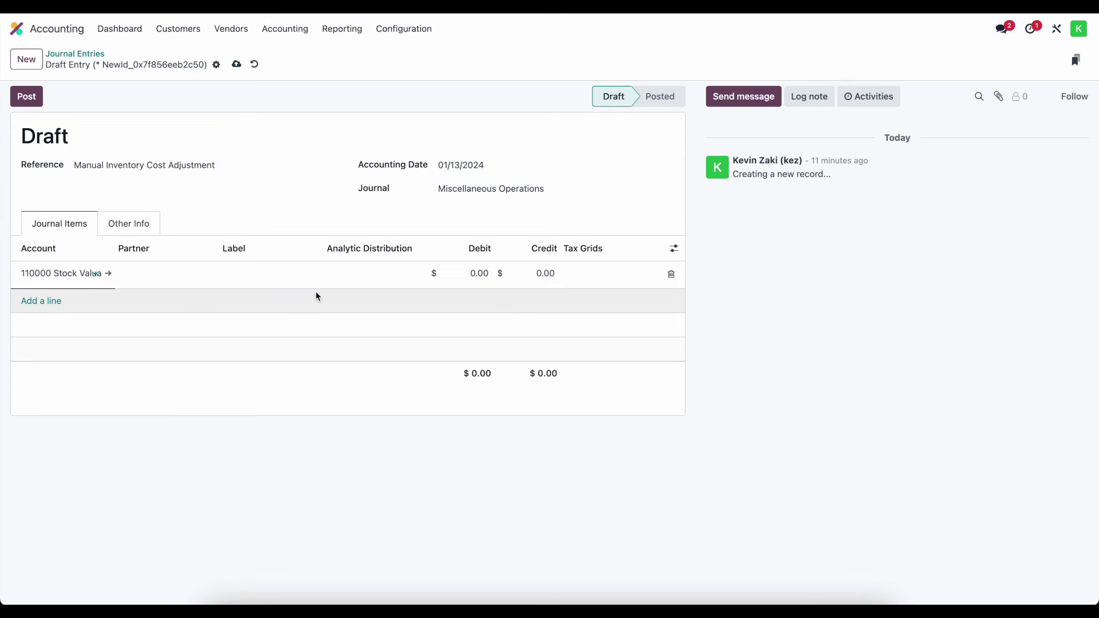
left_click(481, 275)
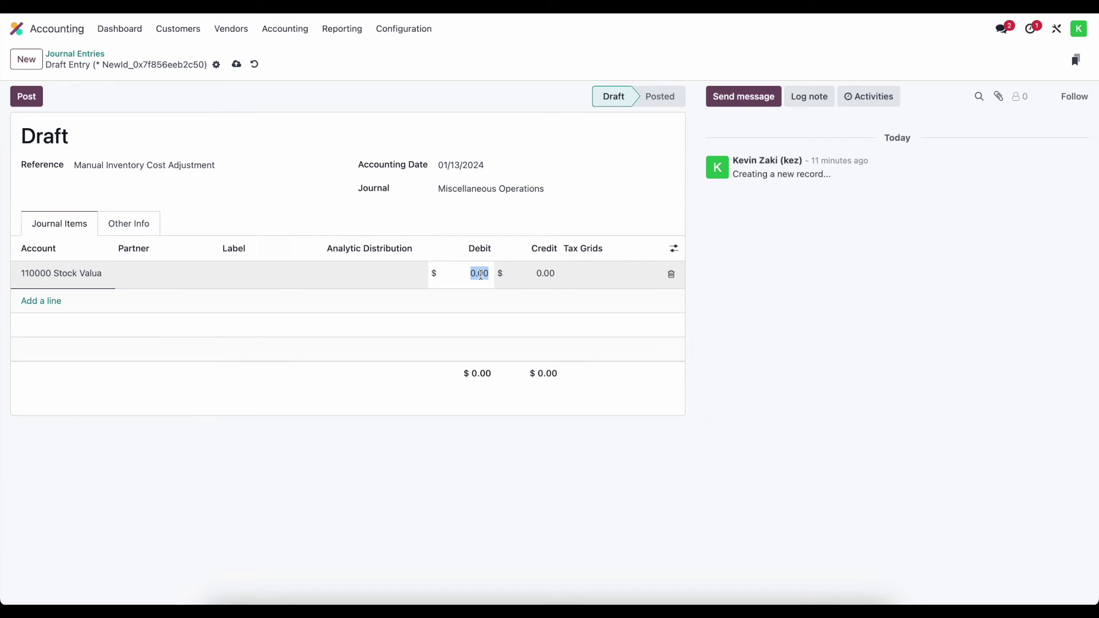
type("700")
left_click(375, 358)
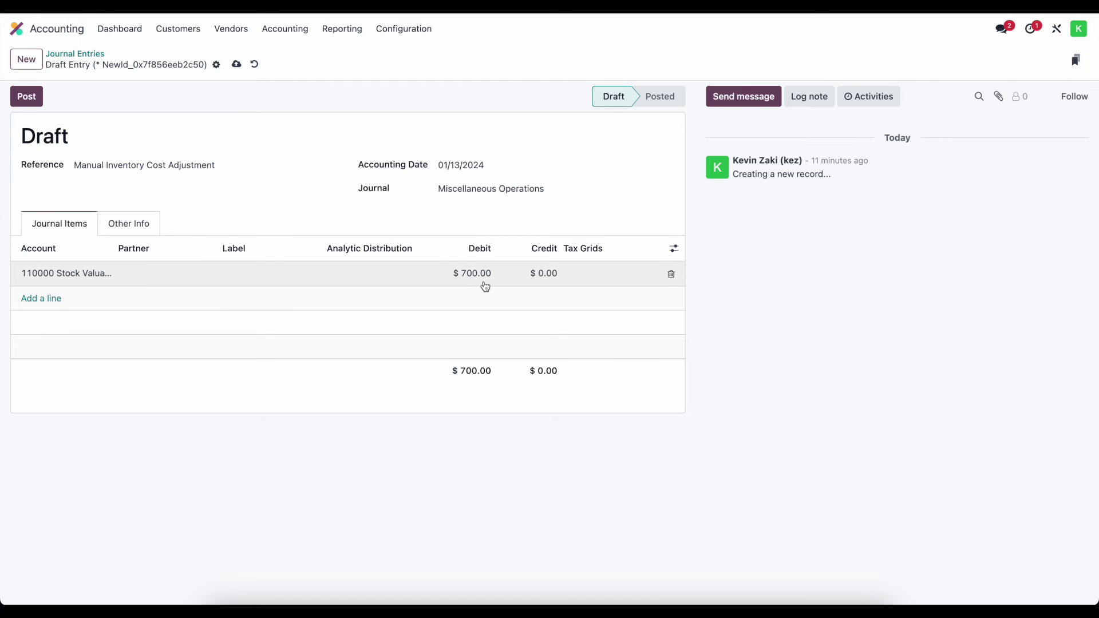
- Add a second line crediting 600000 Expenses by 250
left_click(36, 301)
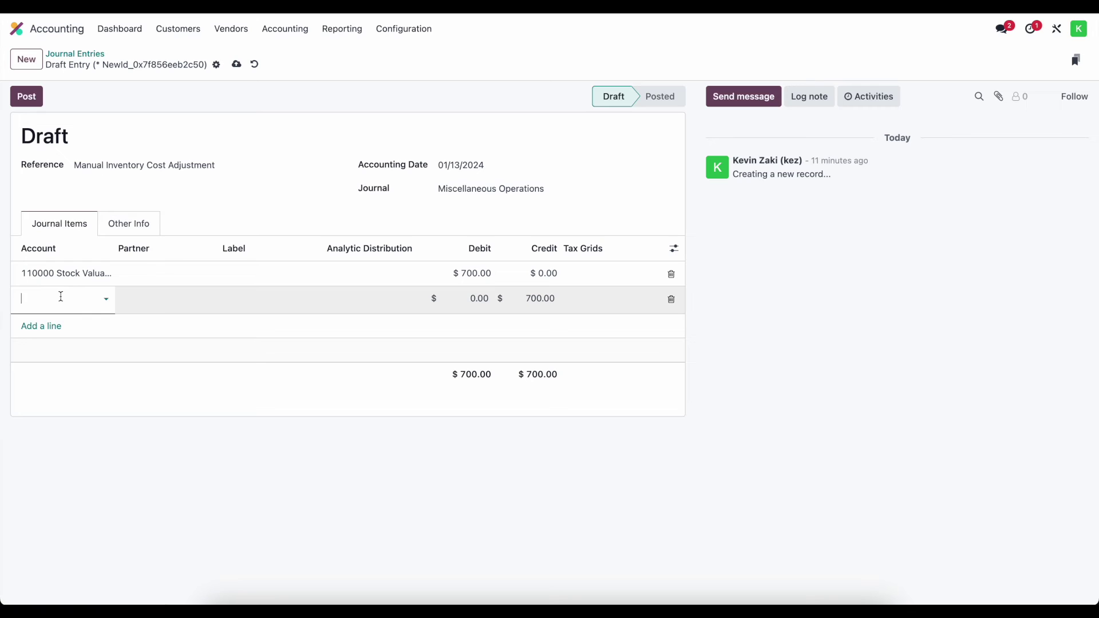
type("expe")
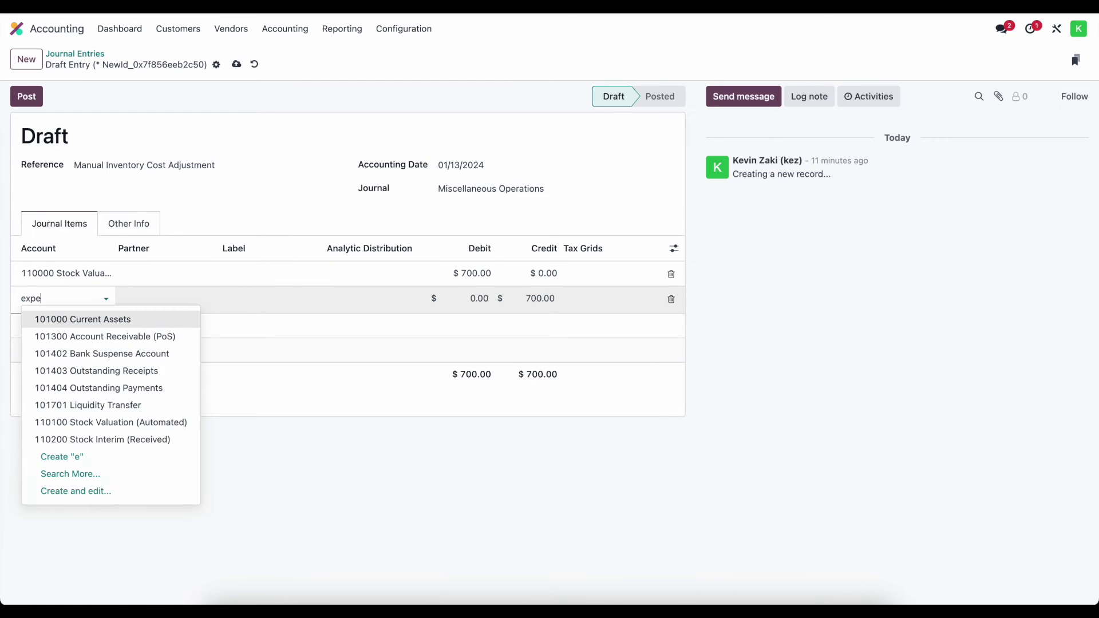
left_click(67, 319)
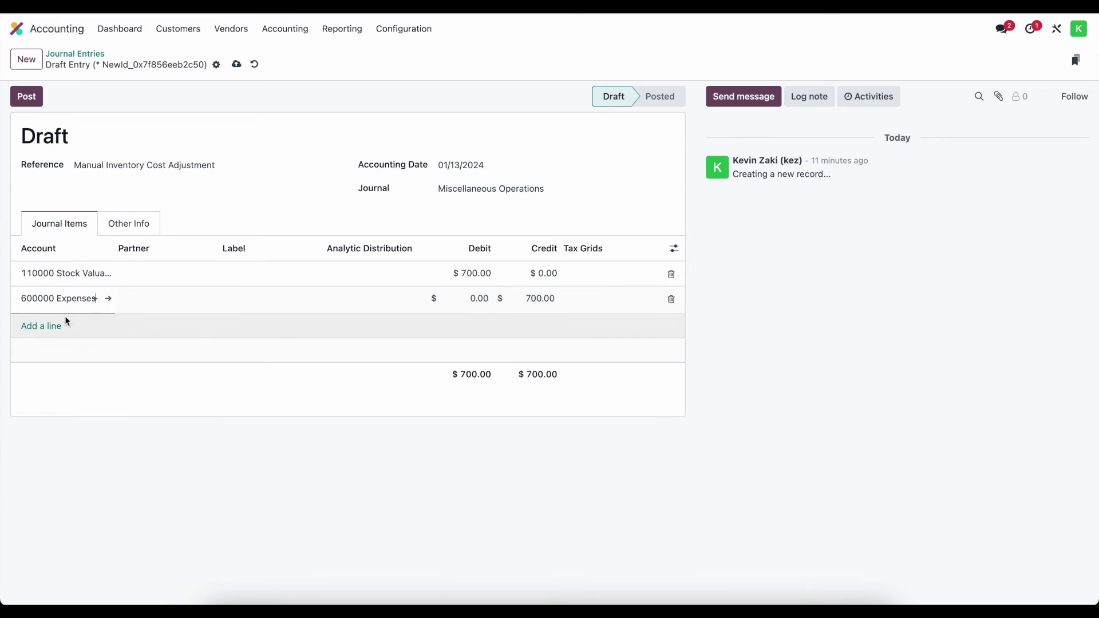
left_click(530, 299)
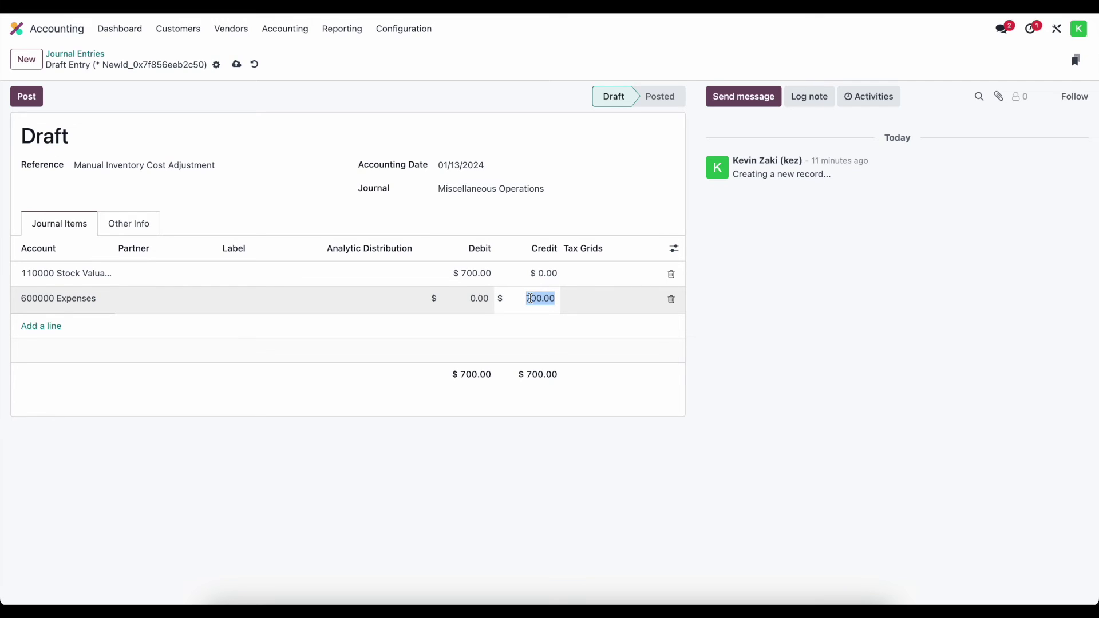
type("250")
left_click(520, 322)
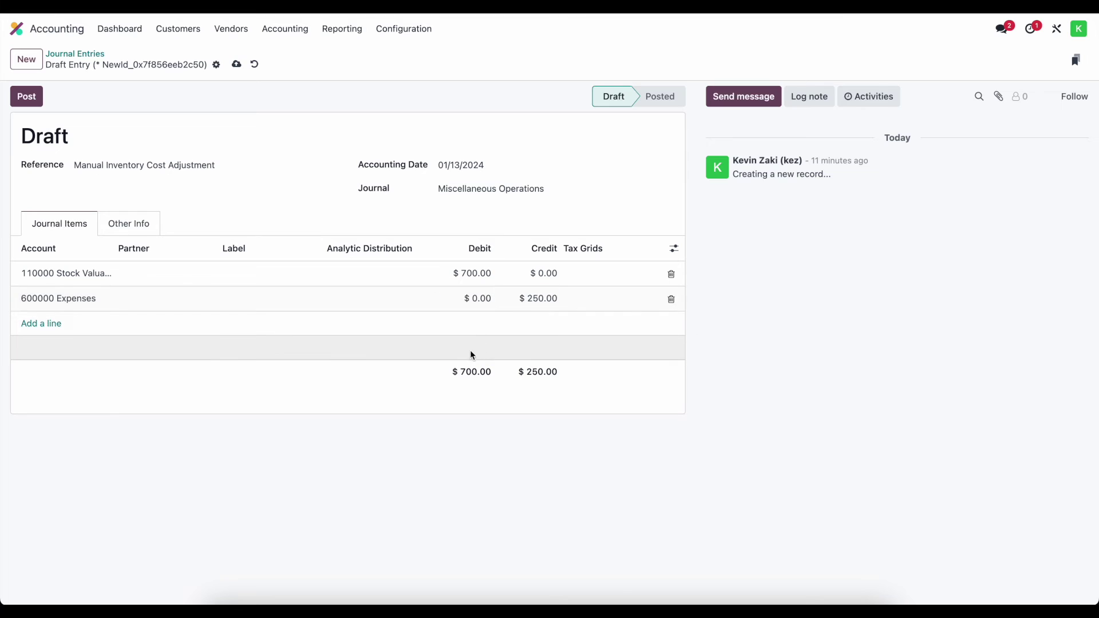
- Add a balancing 110000 Stock Valuation (Manual) line crediting 450, and widen the Account column
left_click(50, 324)
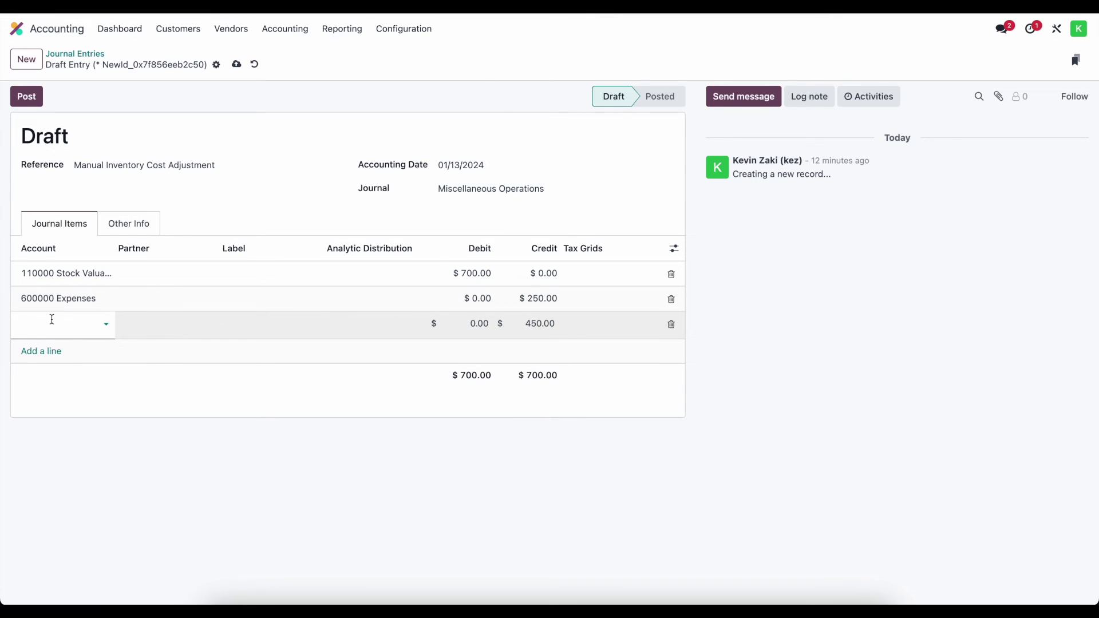
type("stock")
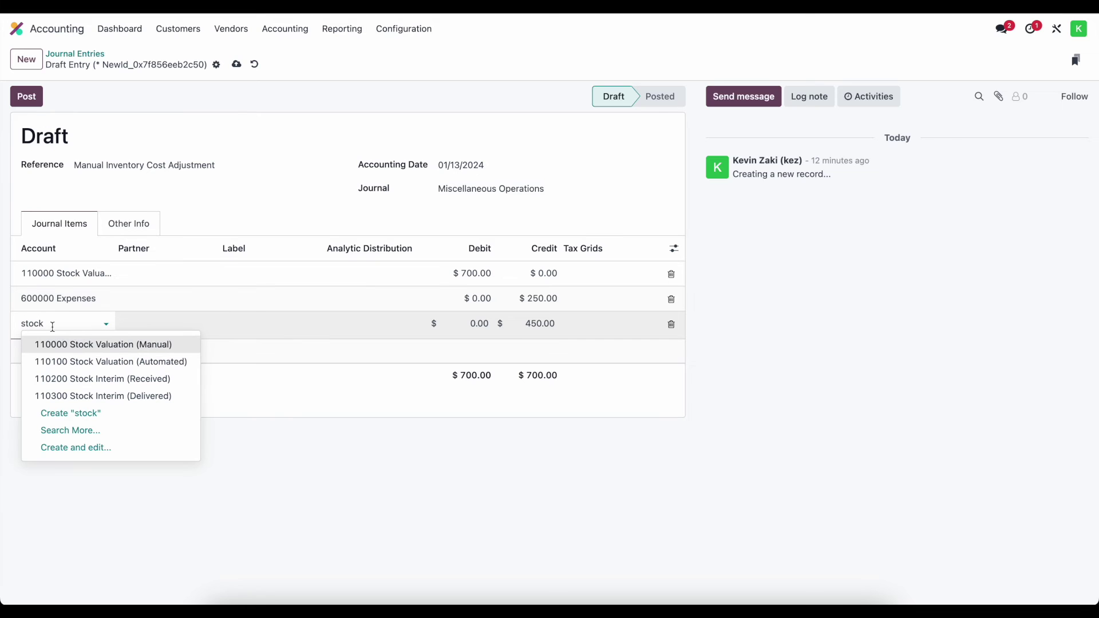
left_click(67, 343)
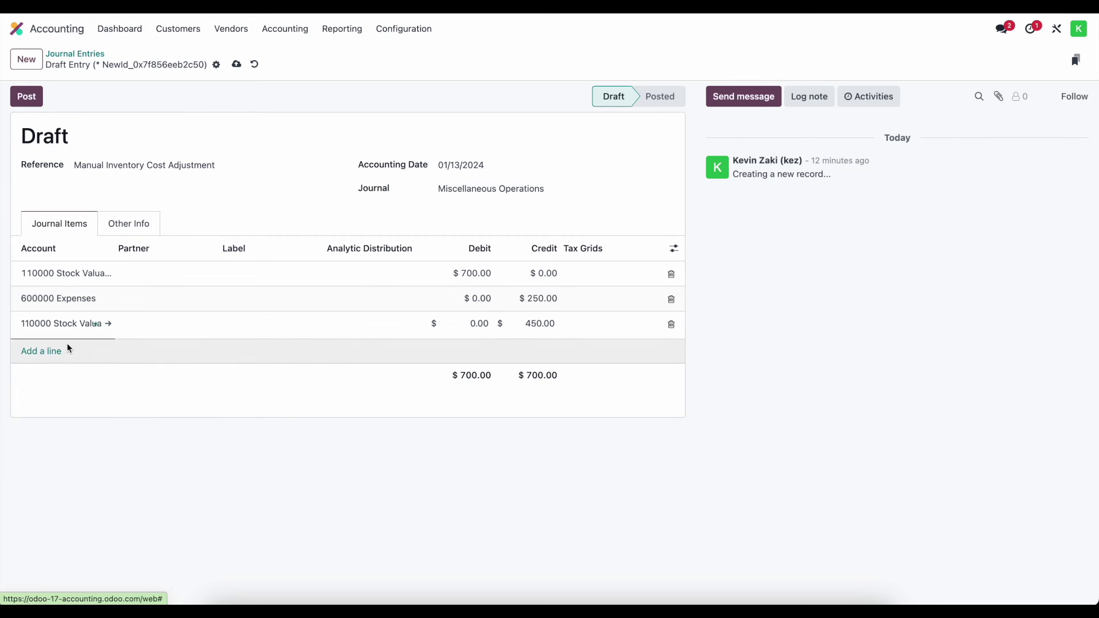
left_click_drag(114, 250, 175, 248)
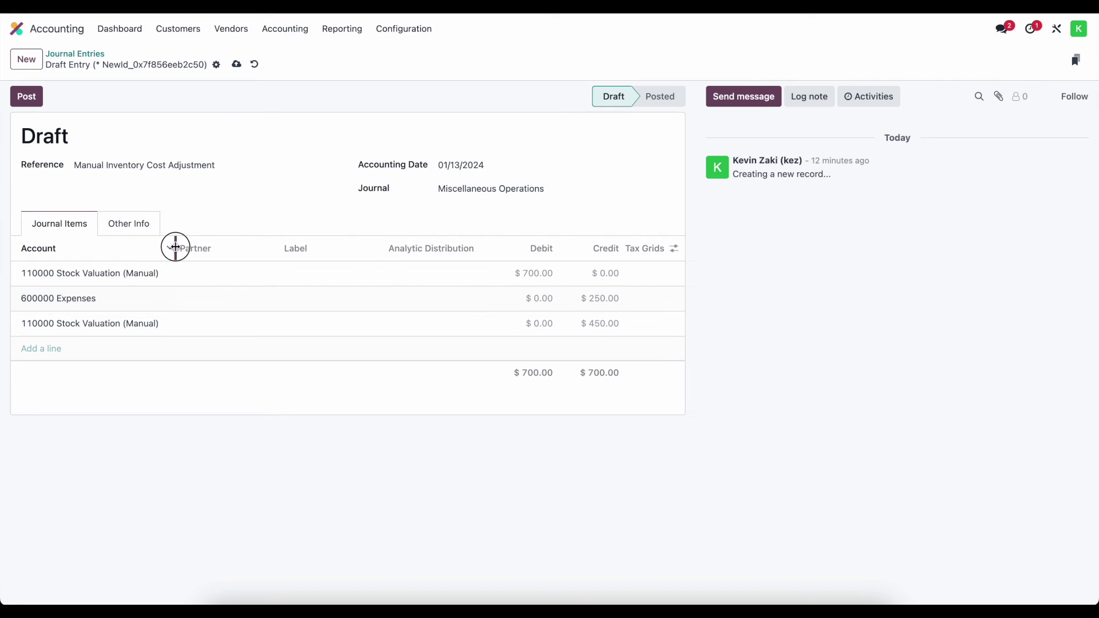
- Hide the Tax Grids, Partner and Analytic Distribution columns and widen the Account column
left_click(675, 249)
left_click(598, 388)
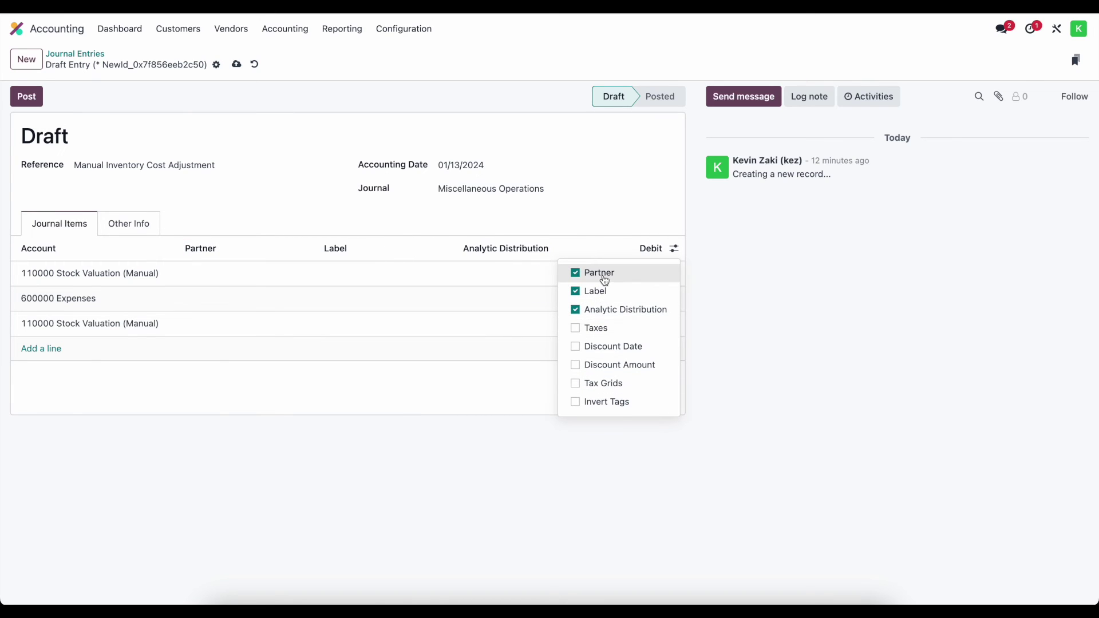
left_click(596, 273)
left_click(613, 309)
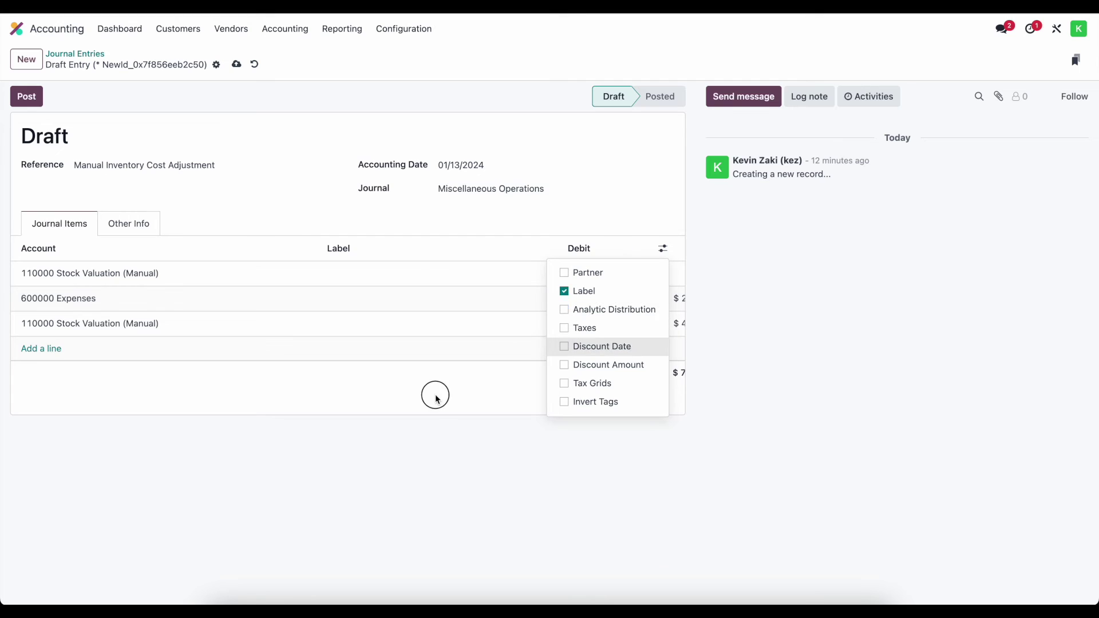
left_click(435, 394)
scroll(617, 252, "right", 3)
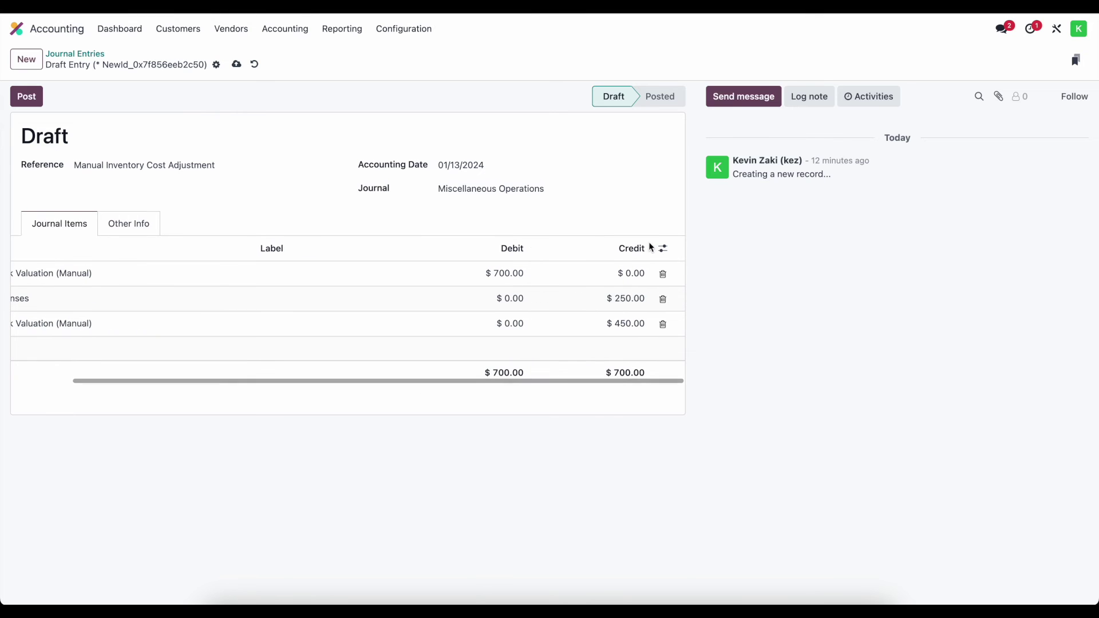
left_click(405, 246)
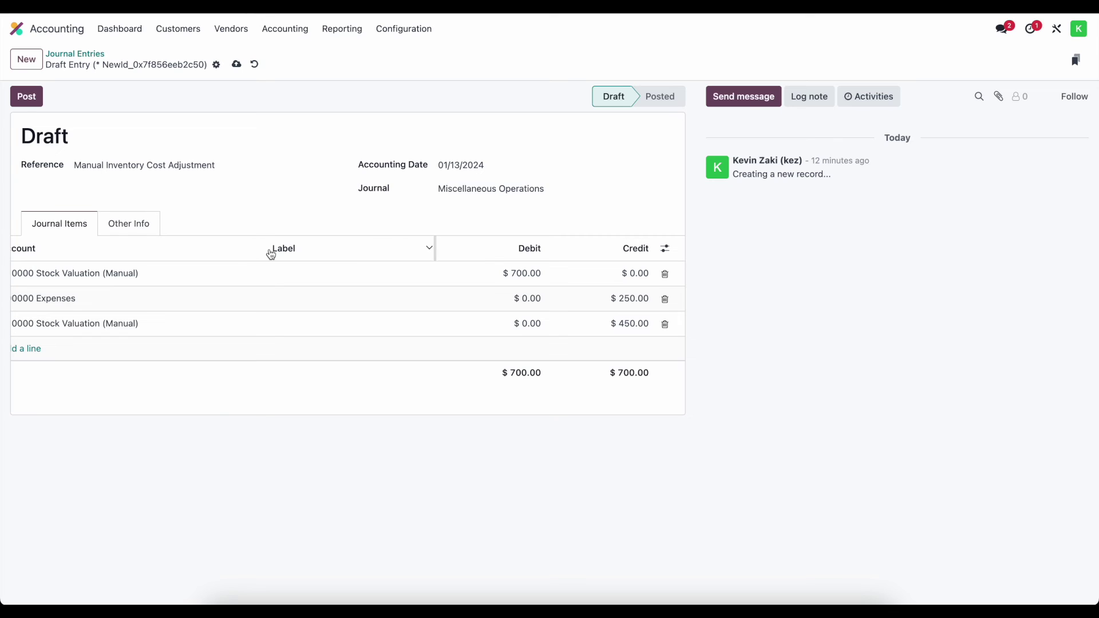
left_click_drag(268, 249, 229, 252)
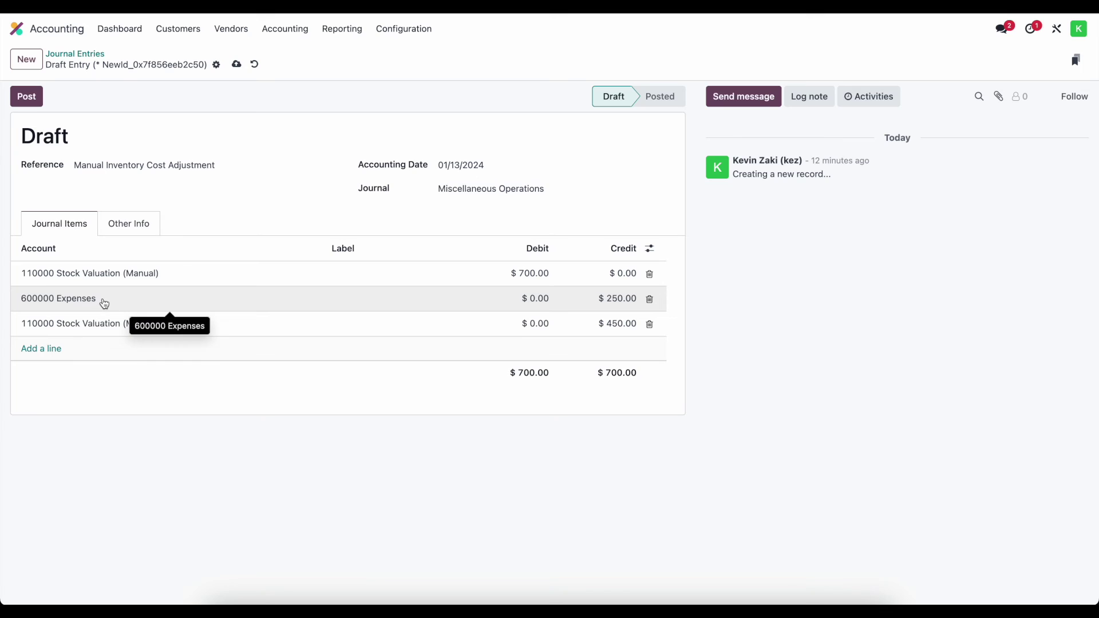
- Raise the last Stock Valuation line's credit from 450 to 500
left_click(605, 329)
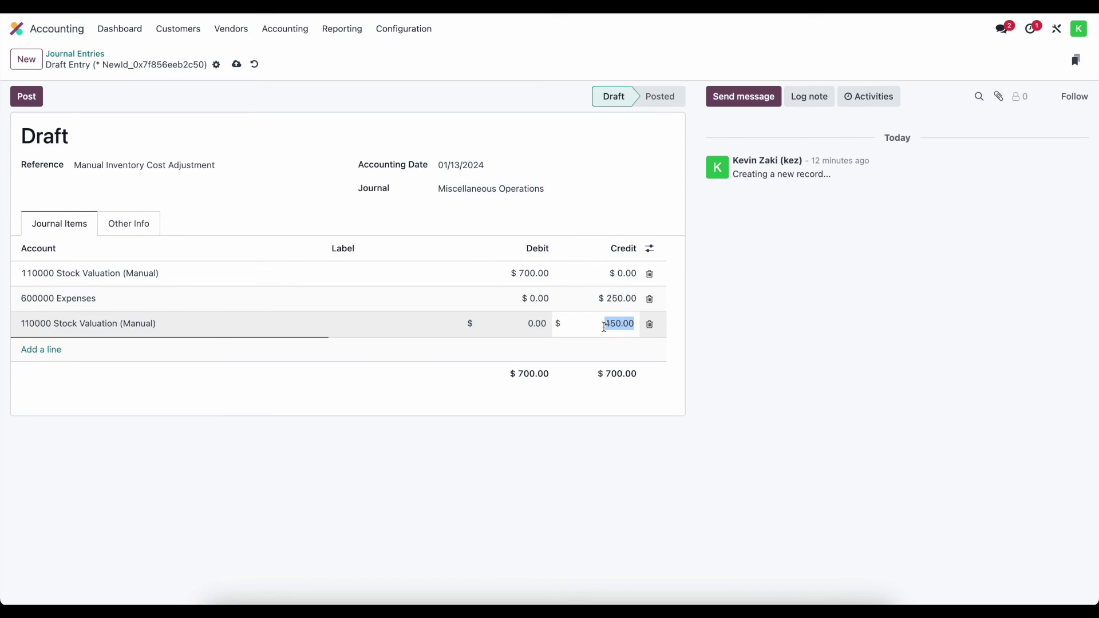
type("5")
left_click(599, 375)
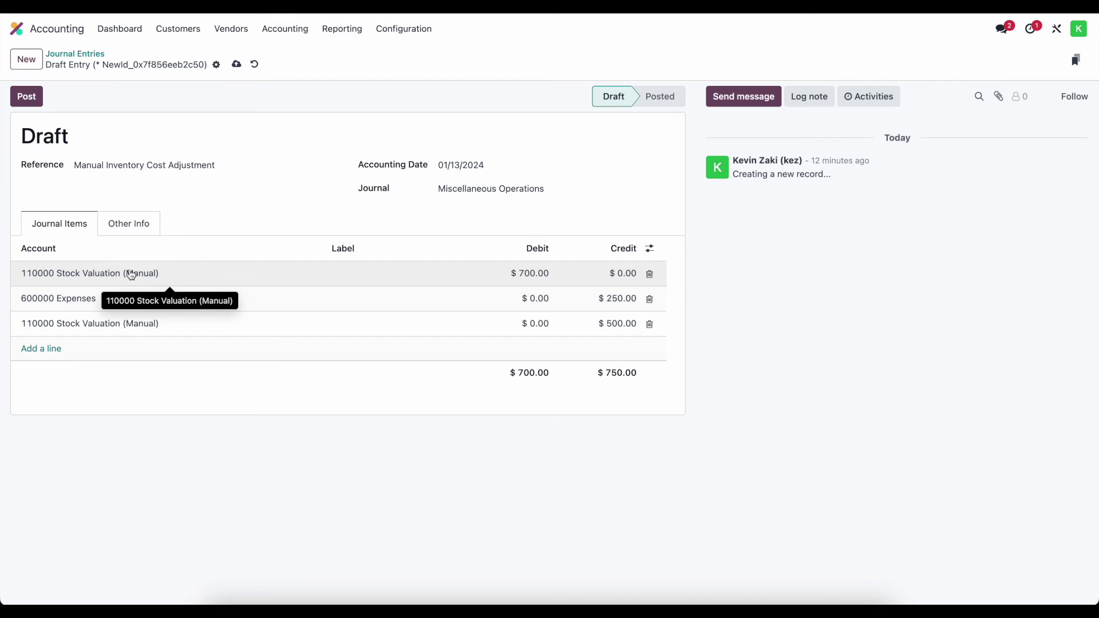
- Label the lines 'Current Stock Valuation Report', 'Current Balance in Account' and 'Current Balance in ACccount'
left_click(371, 273)
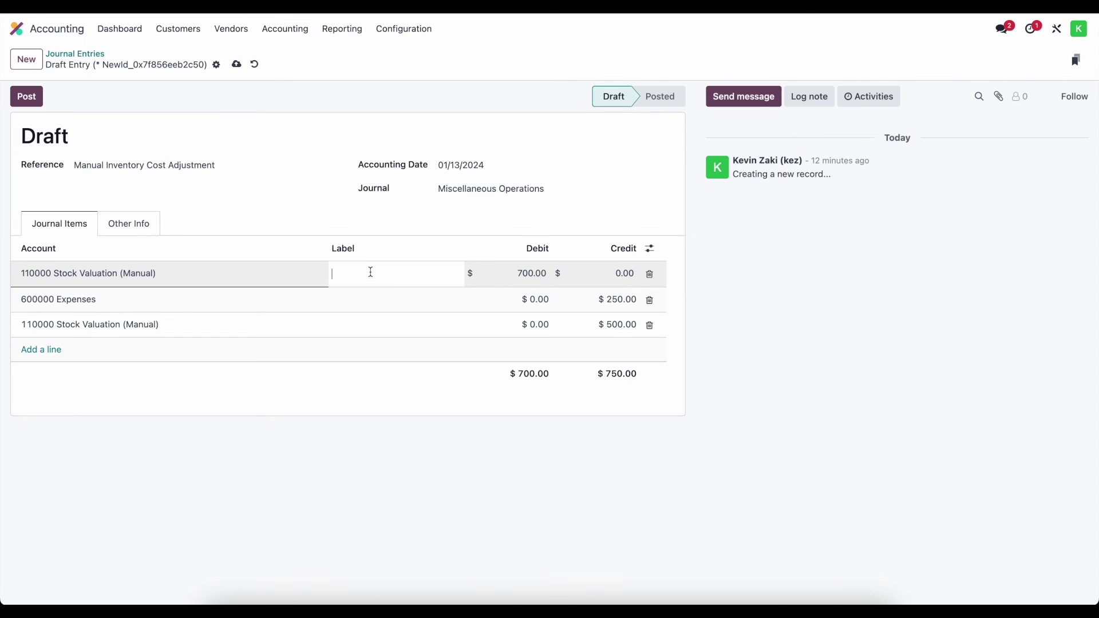
type("Current ")
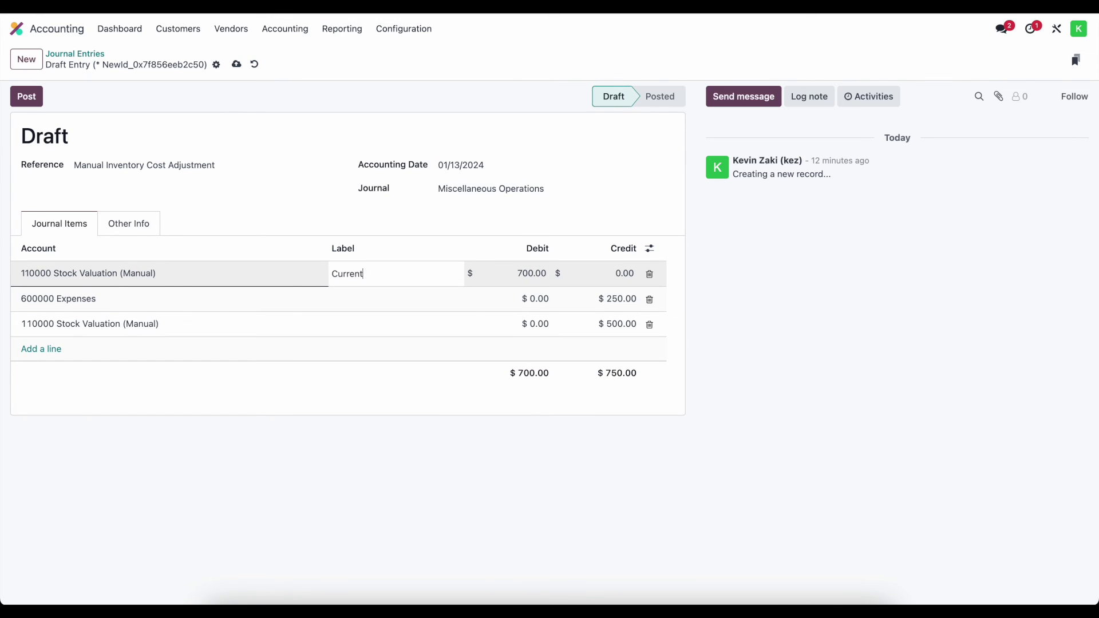
type("Stock Valuation Report")
left_click(348, 300)
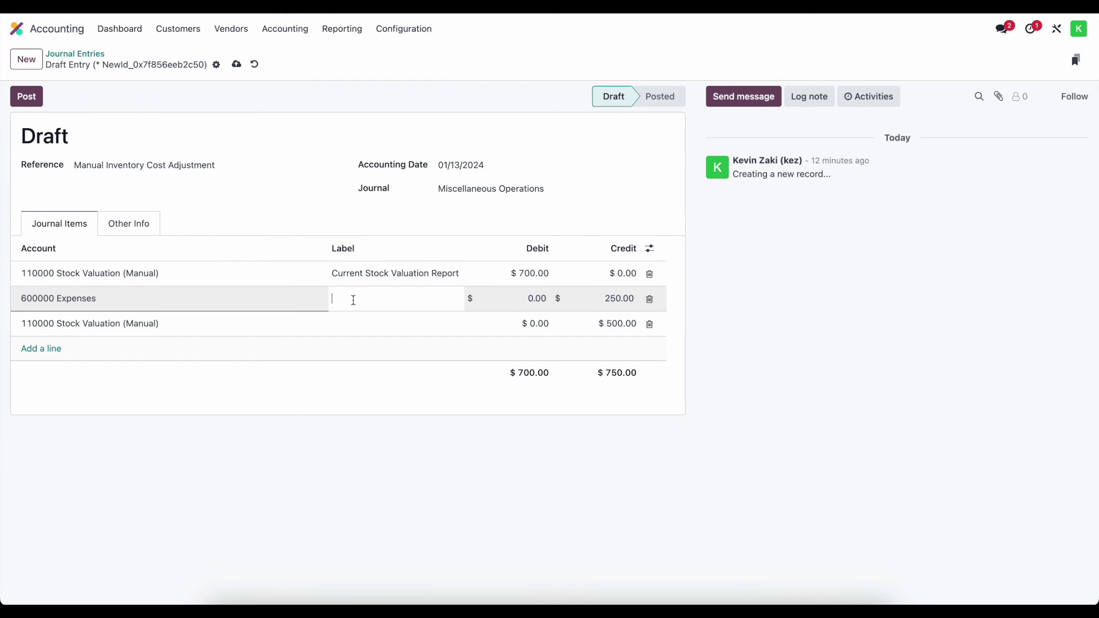
type("Current Balance in Account")
left_click(346, 325)
left_click(346, 325)
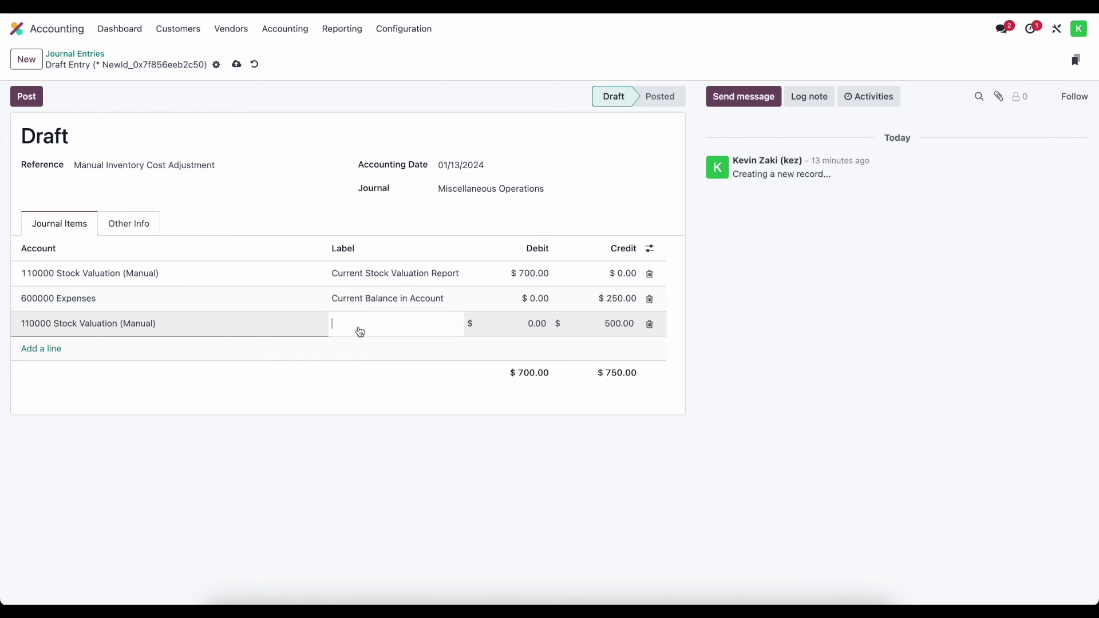
type("Current Balance in ")
type("ACc")
type("count")
left_click(375, 420)
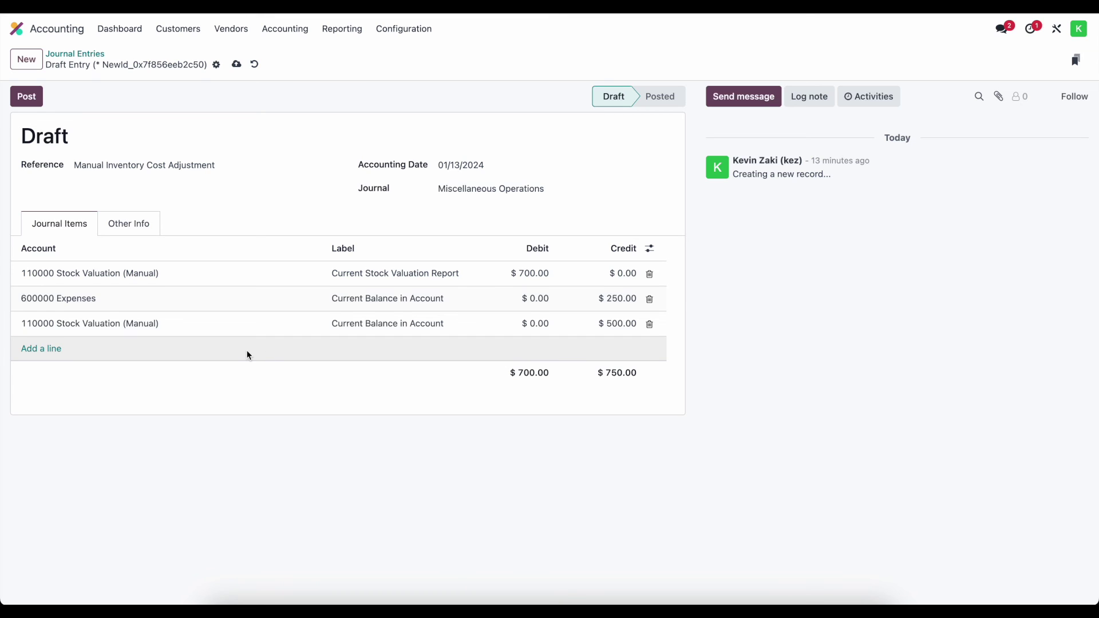
- Add a 500000 Cost of Goods Sold line debiting 50 and save the draft entry
left_click(37, 347)
type("cost")
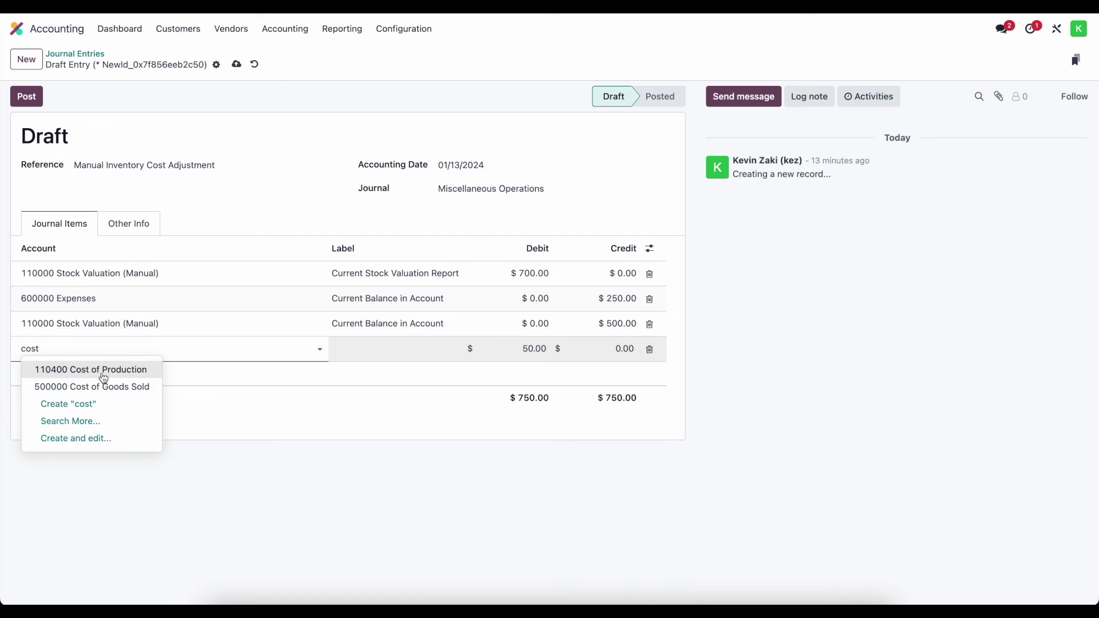
left_click(140, 385)
left_click(288, 413)
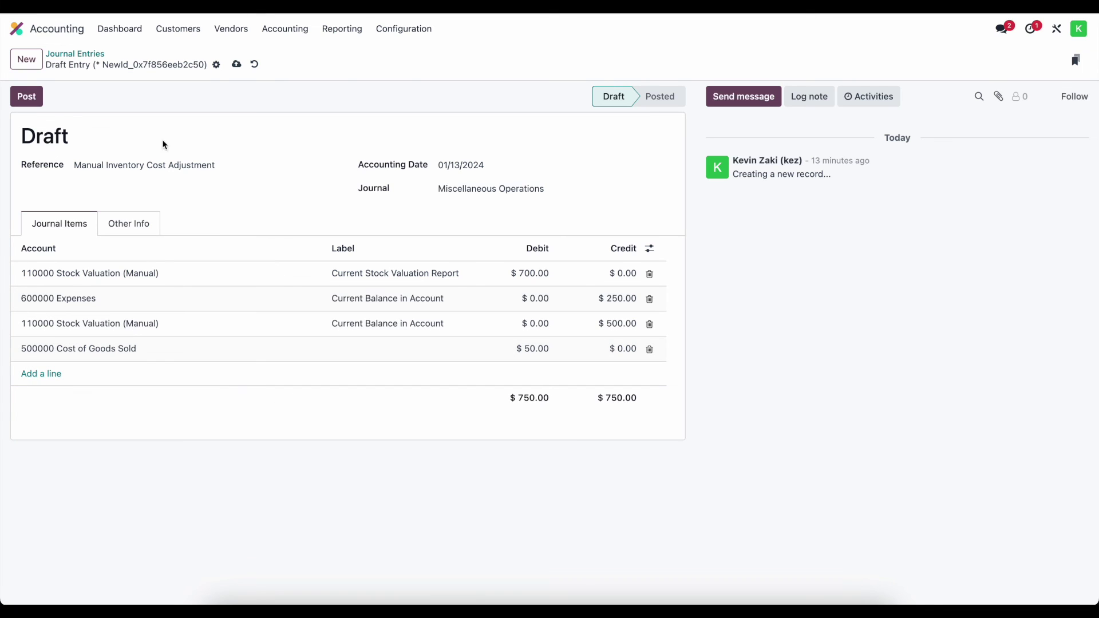
left_click(235, 65)
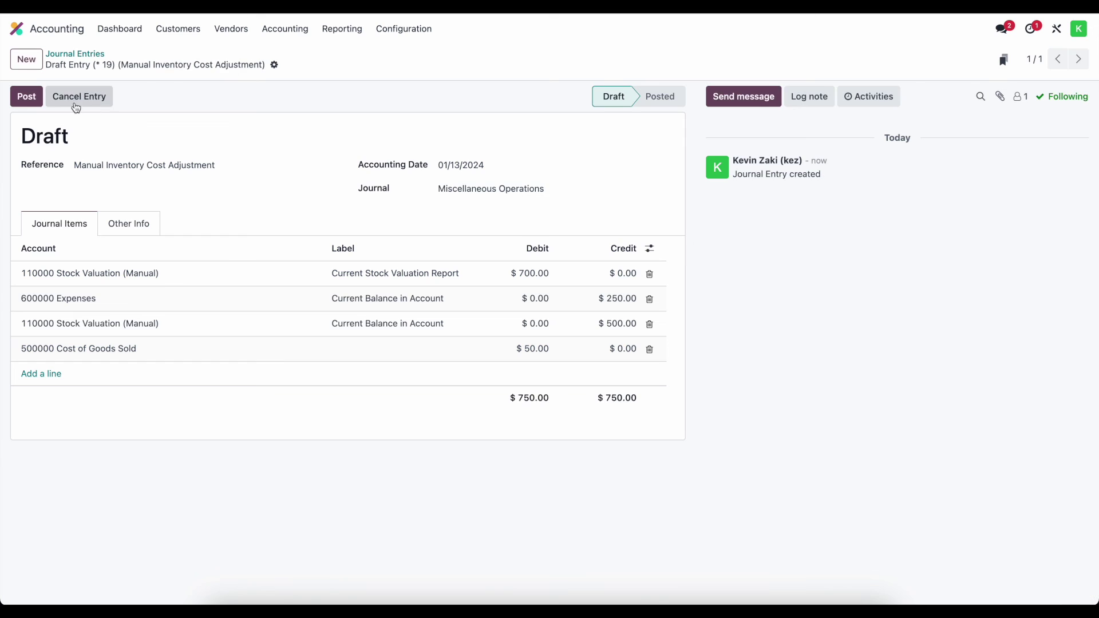
- Post the entry, then review the Balance Sheet and Profit and Loss with Cost of Revenue expanded
left_click(30, 102)
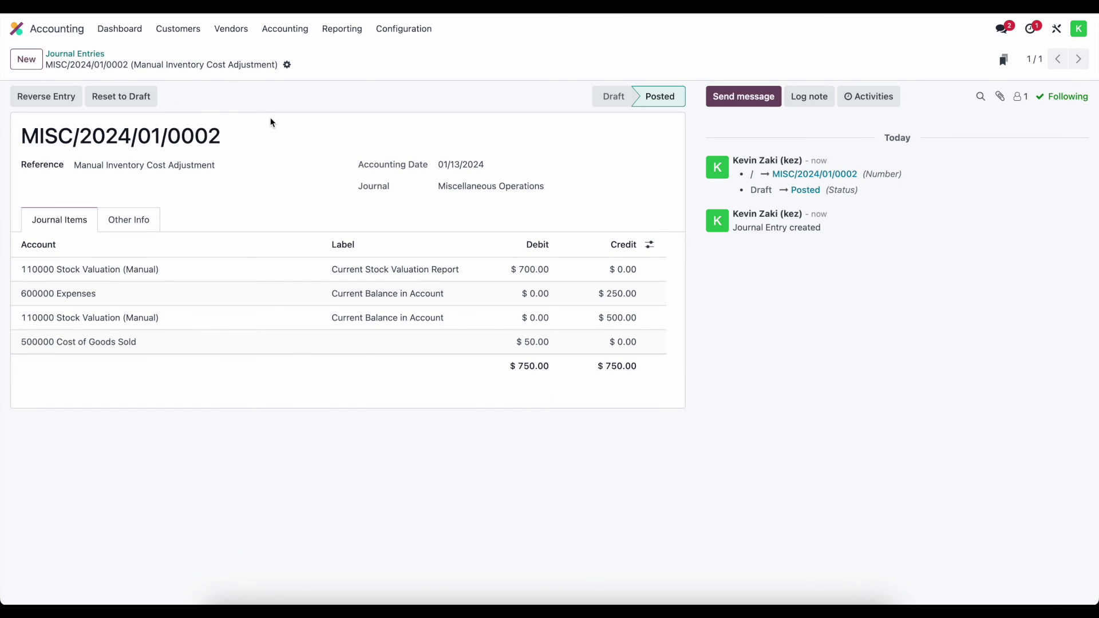
left_click(347, 33)
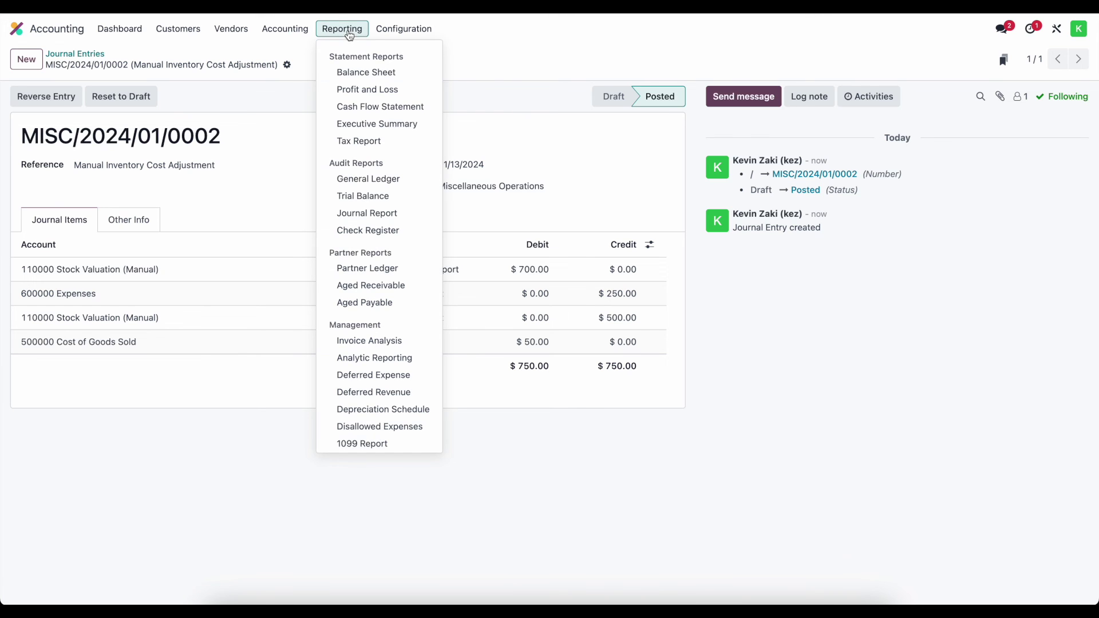
left_click(347, 69)
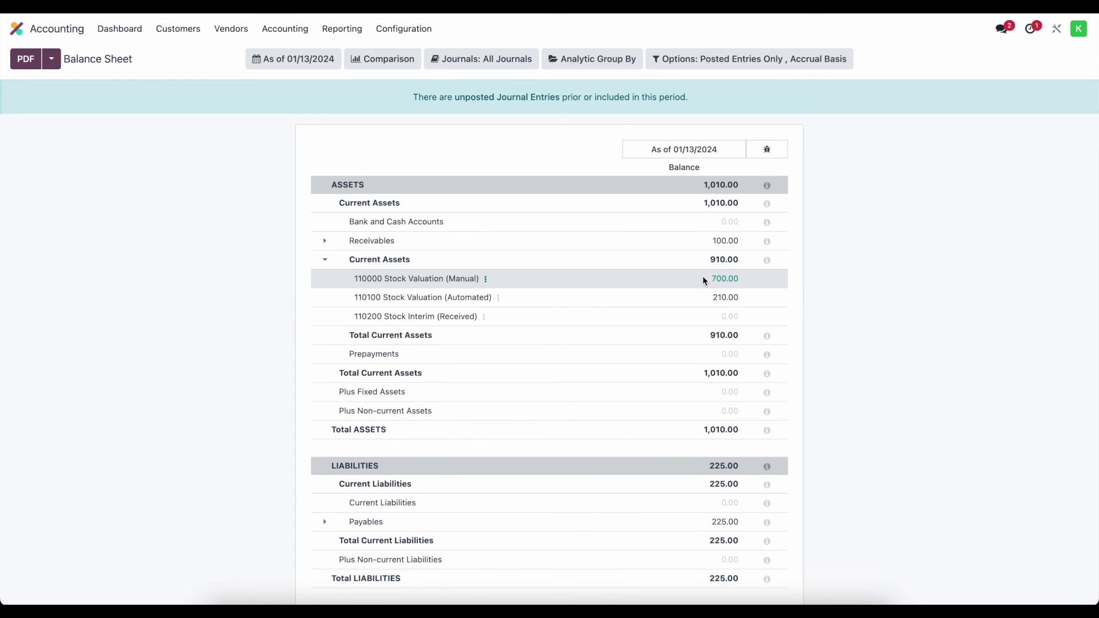
left_click(342, 30)
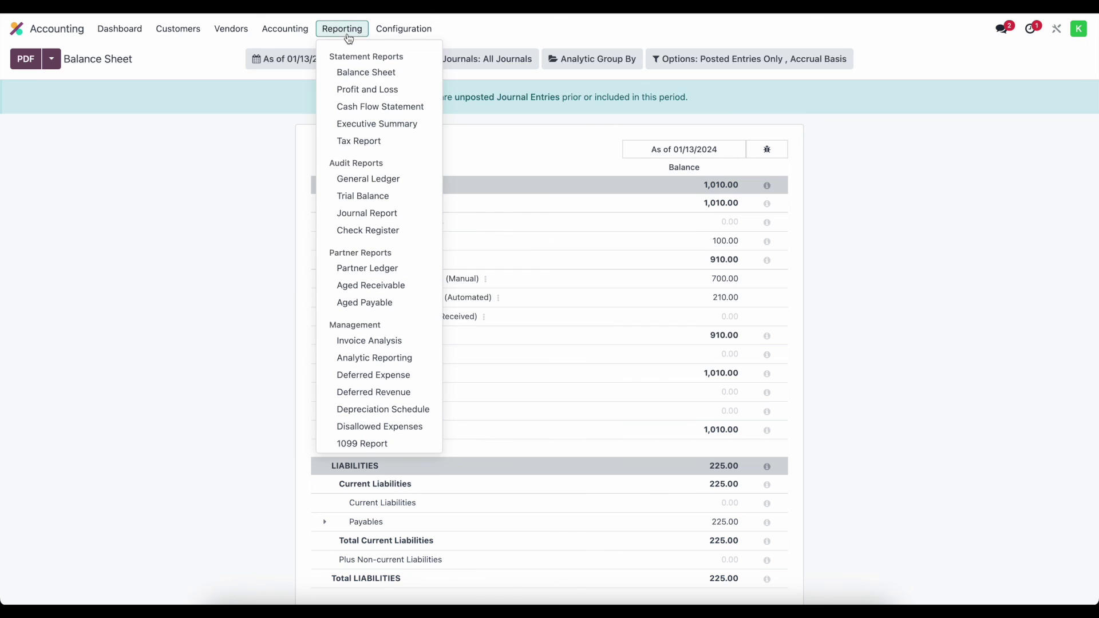
left_click(356, 90)
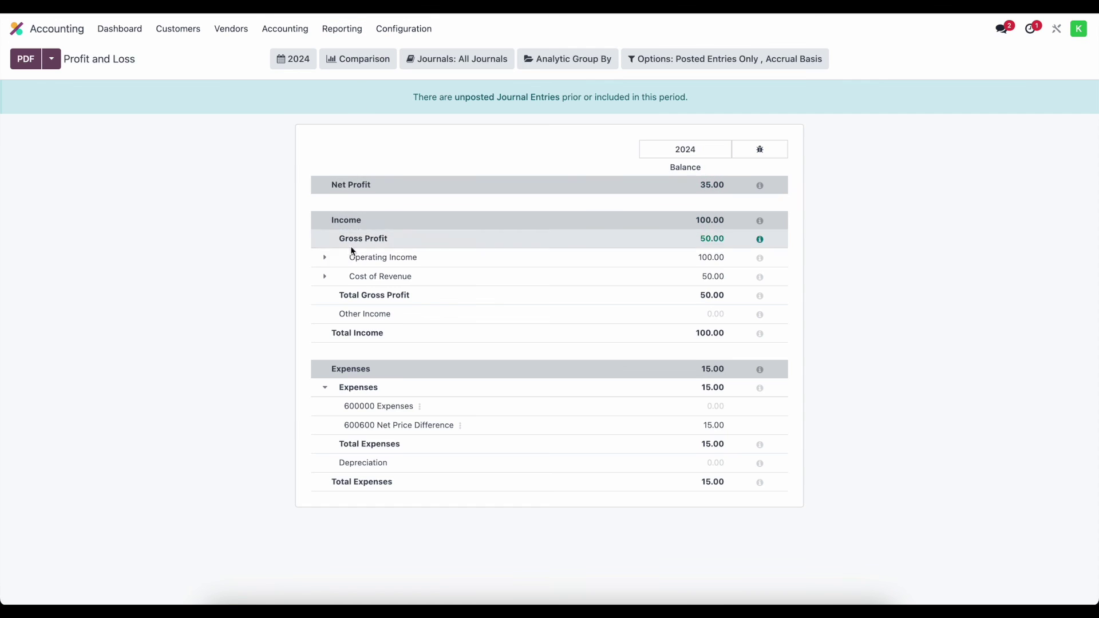
left_click(325, 276)
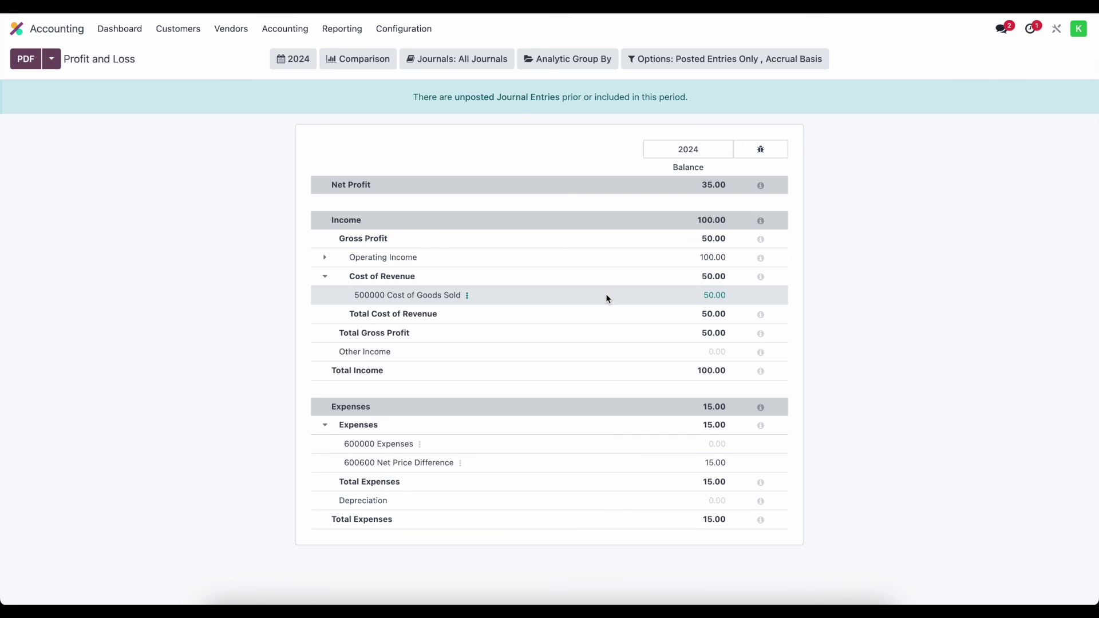
- View the Inventory stock valuation report grouped by Product Category instead of Product
left_click(18, 31)
left_click(495, 341)
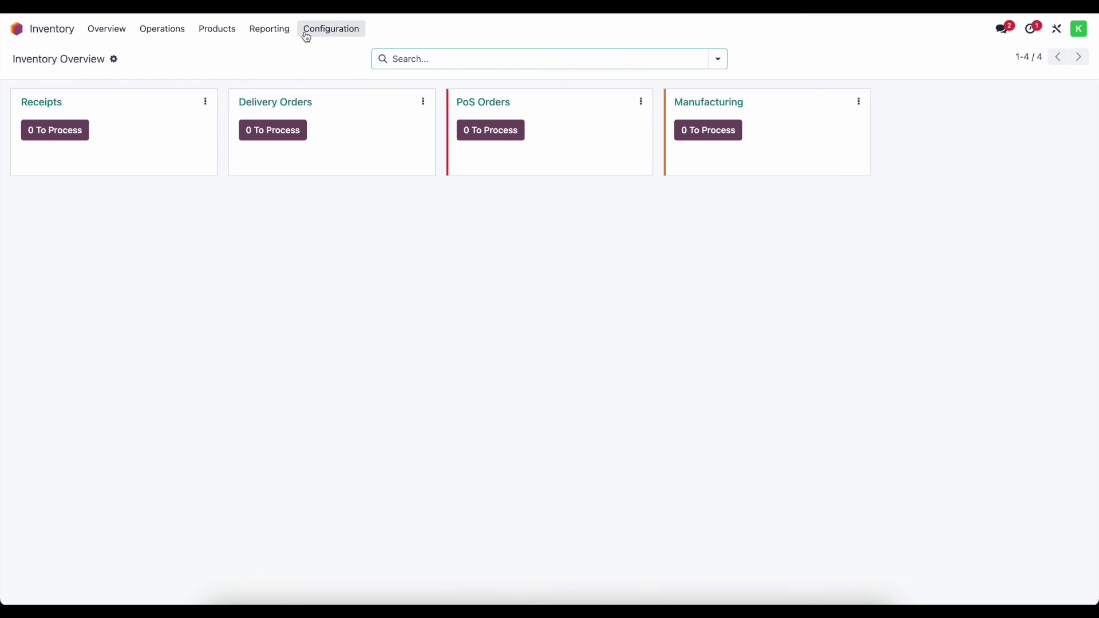
left_click(281, 34)
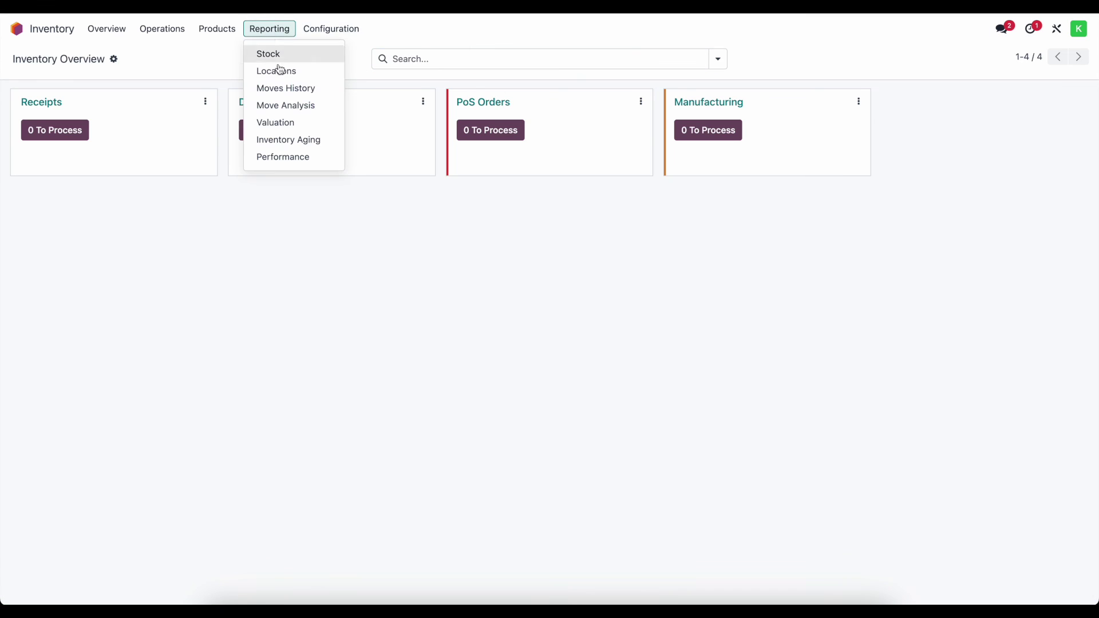
left_click(287, 120)
left_click(717, 59)
left_click(485, 113)
left_click(484, 130)
left_click(1070, 193)
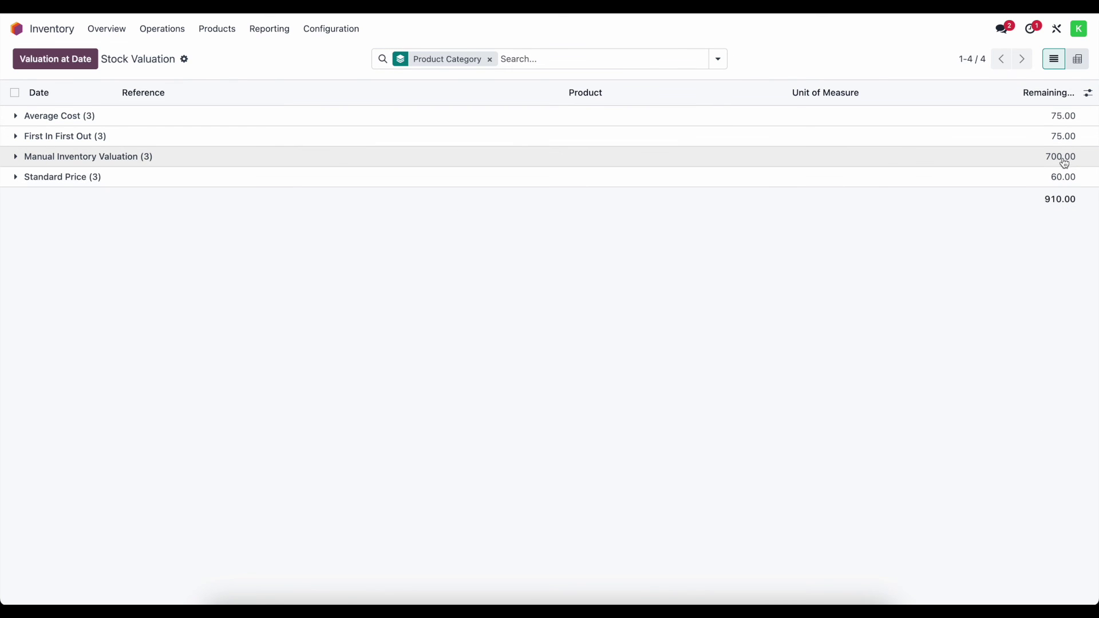